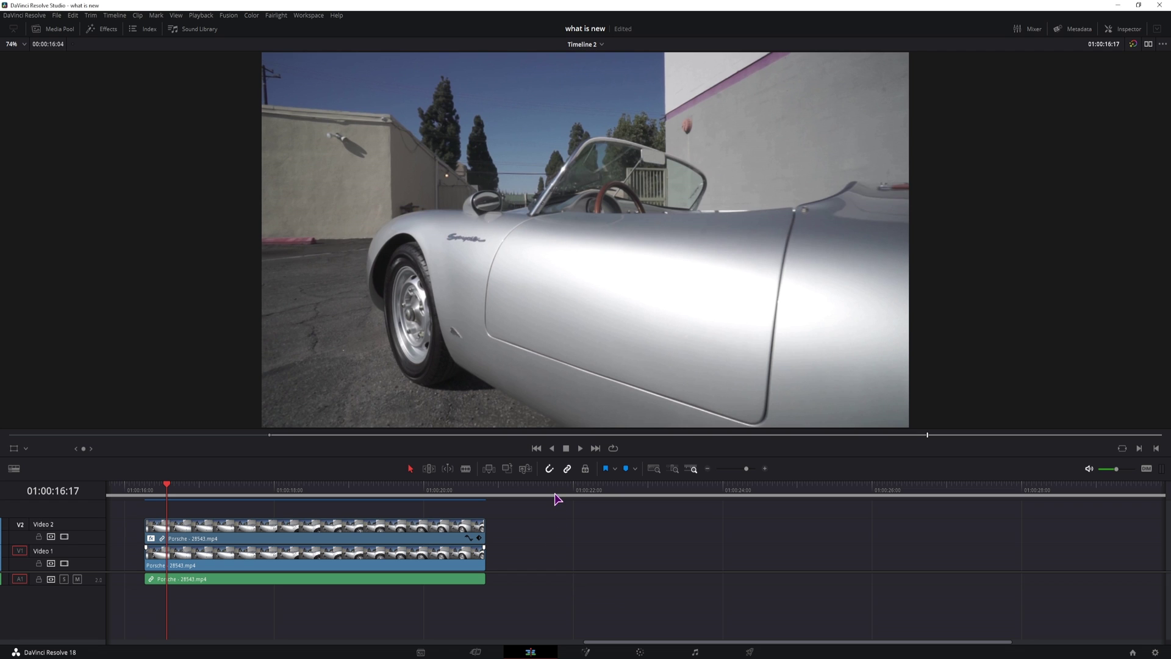
Drop another copy of Porsche - 28543.mp4 from the Media Pool onto Video 1, after the stacked clips
left_click(556, 495)
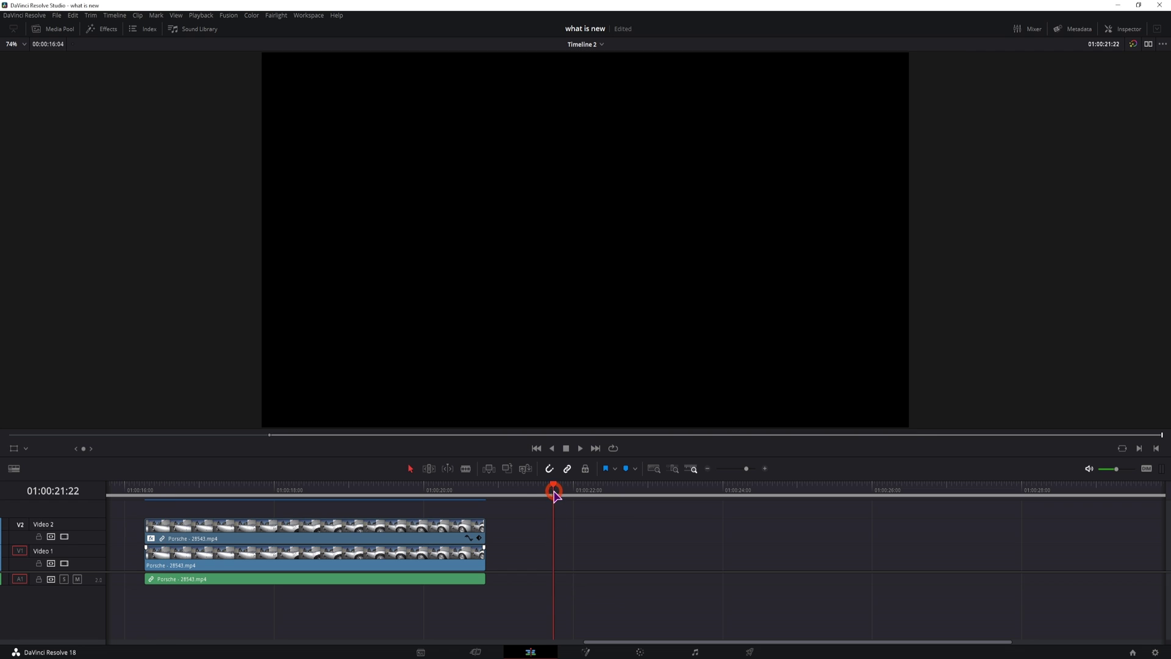
left_click(61, 29)
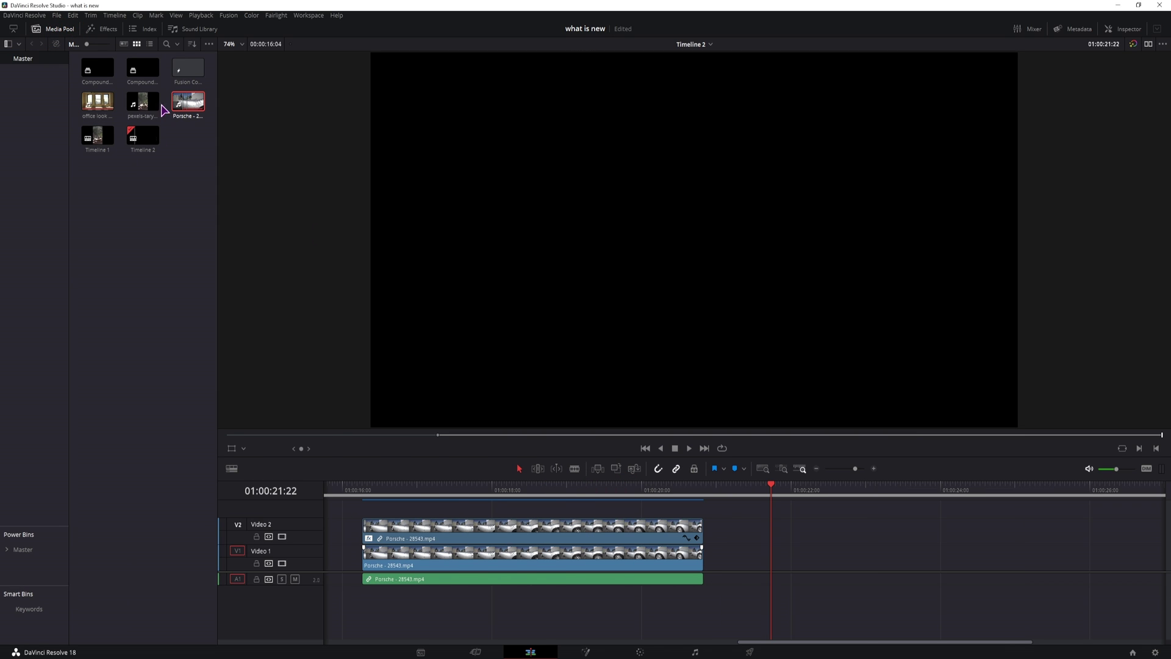
left_click_drag(183, 103, 780, 555)
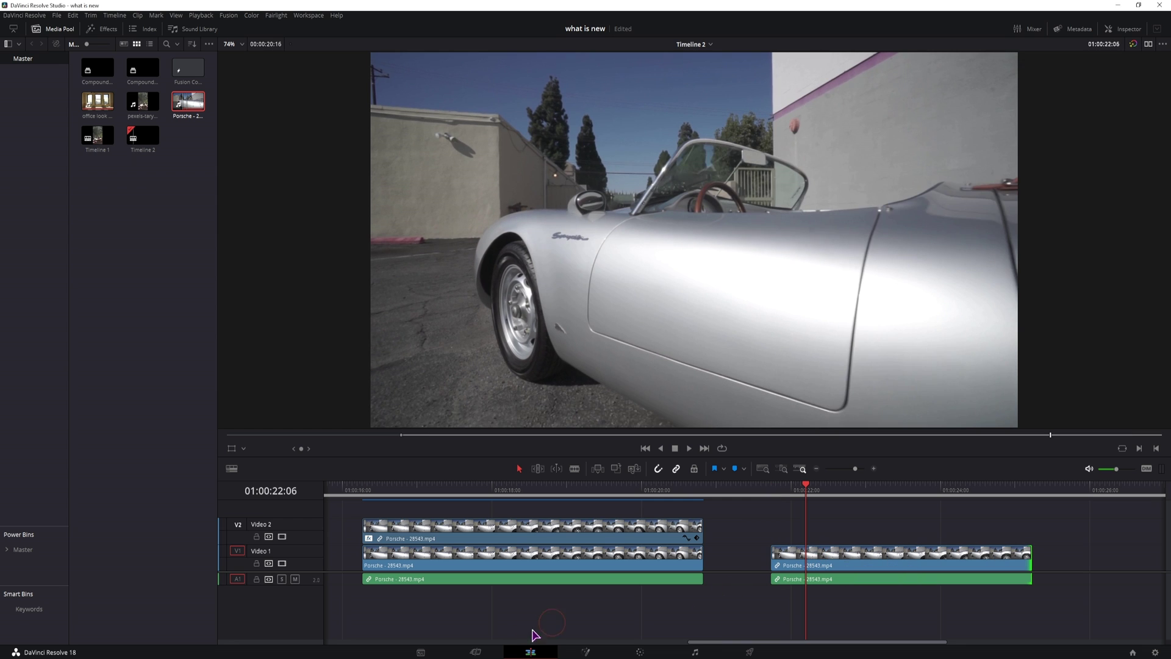
Open the clip in Fusion and add a Rectangle mask positioned over the wheel
left_click(584, 652)
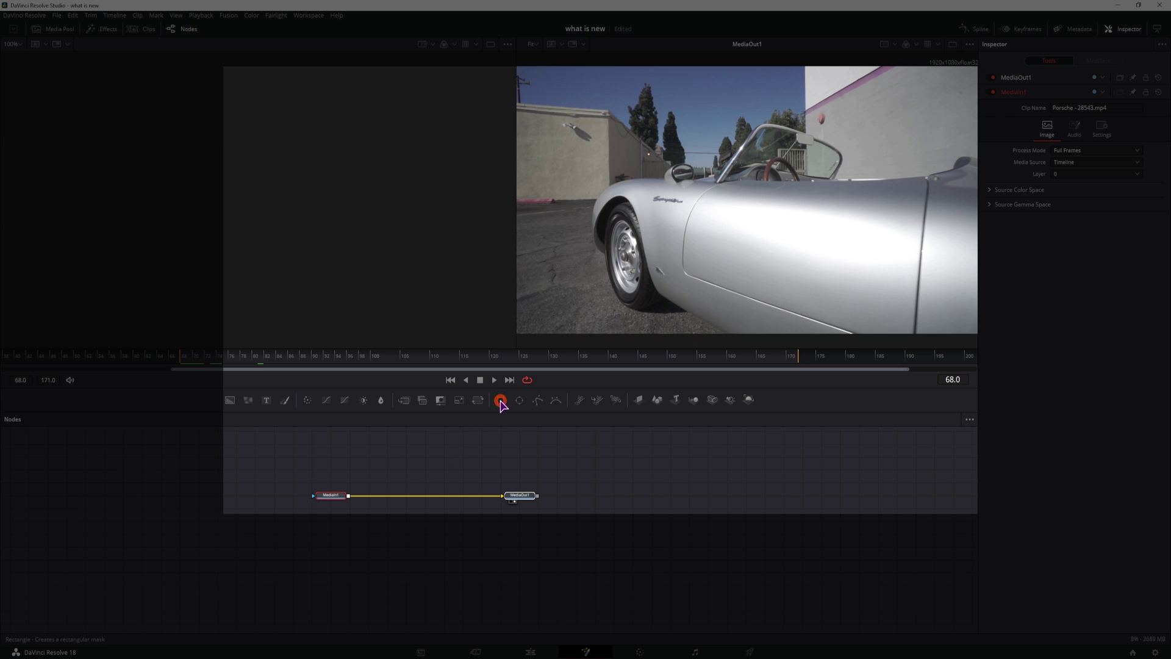
left_click_drag(500, 400, 315, 497)
left_click(255, 482)
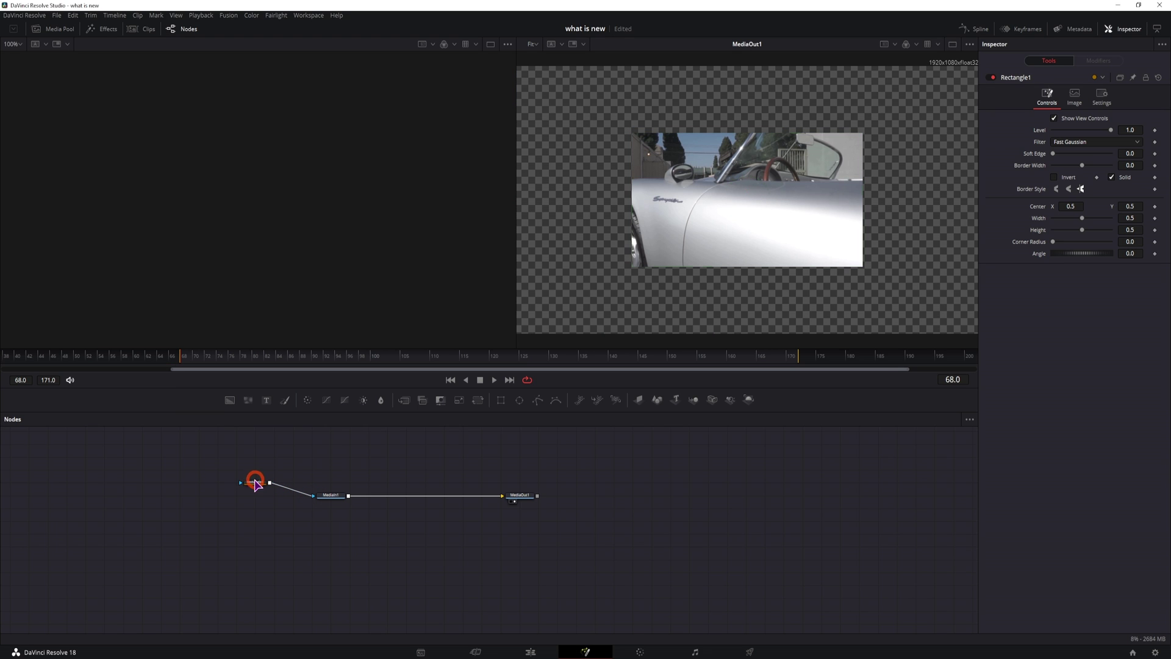
left_click(641, 259)
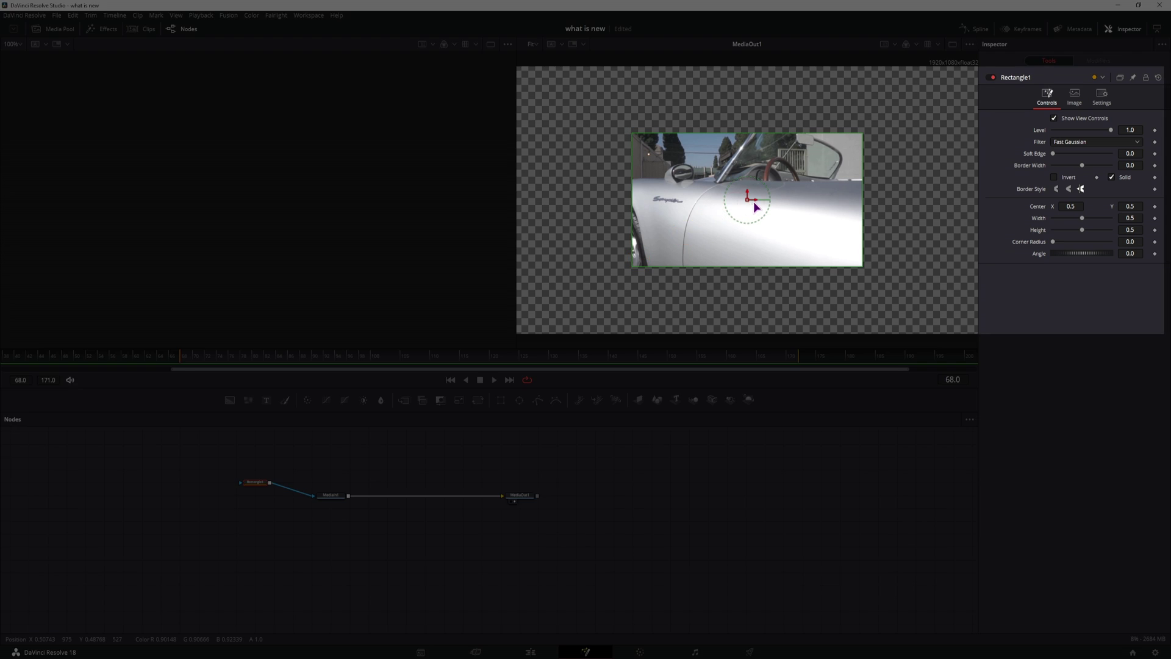
left_click_drag(748, 199, 678, 250)
mouse_move(1052, 154)
left_mouse_down()
mouse_move(1069, 153)
mouse_move(1054, 155)
left_mouse_up()
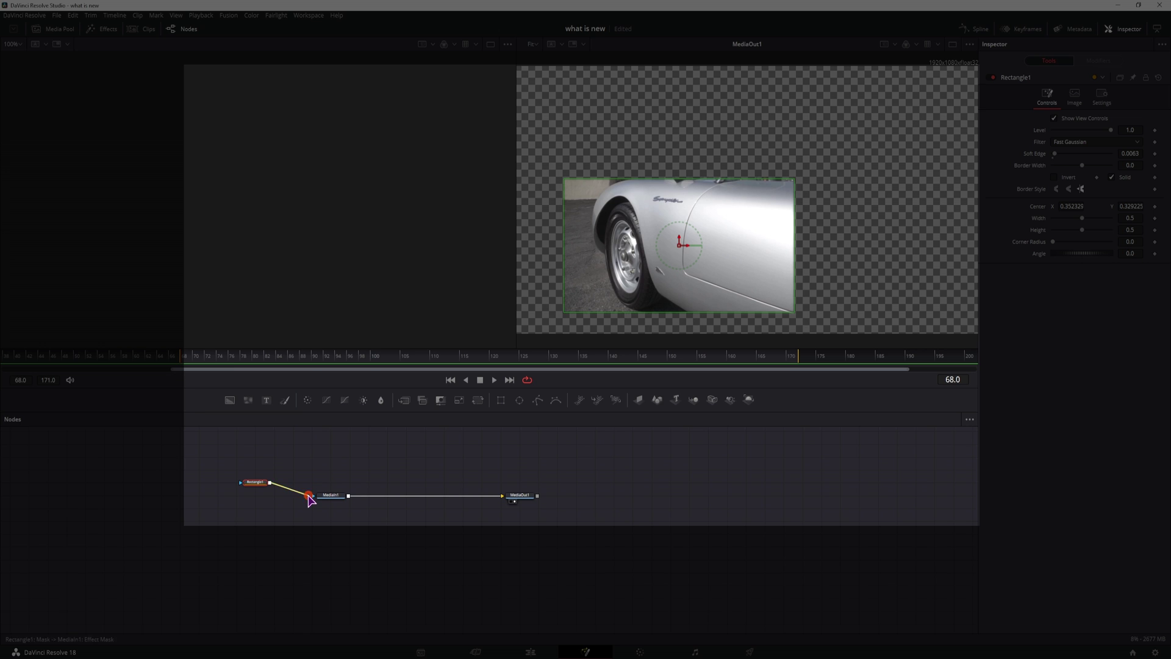
Detach the rectangle mask, connect an Ellipse mask, then attach a Polygon mask to the clip
left_click_drag(309, 499, 217, 485)
left_click_drag(523, 402, 278, 470)
left_click_drag(288, 469, 329, 469)
left_click_drag(540, 407, 316, 499)
Draw a closed seven-point W-shaped polygon mask over the car
left_click(637, 178)
left_click(627, 279)
left_click(676, 230)
left_click(695, 284)
left_click(726, 223)
left_click(723, 157)
left_click(671, 201)
left_click(636, 178)
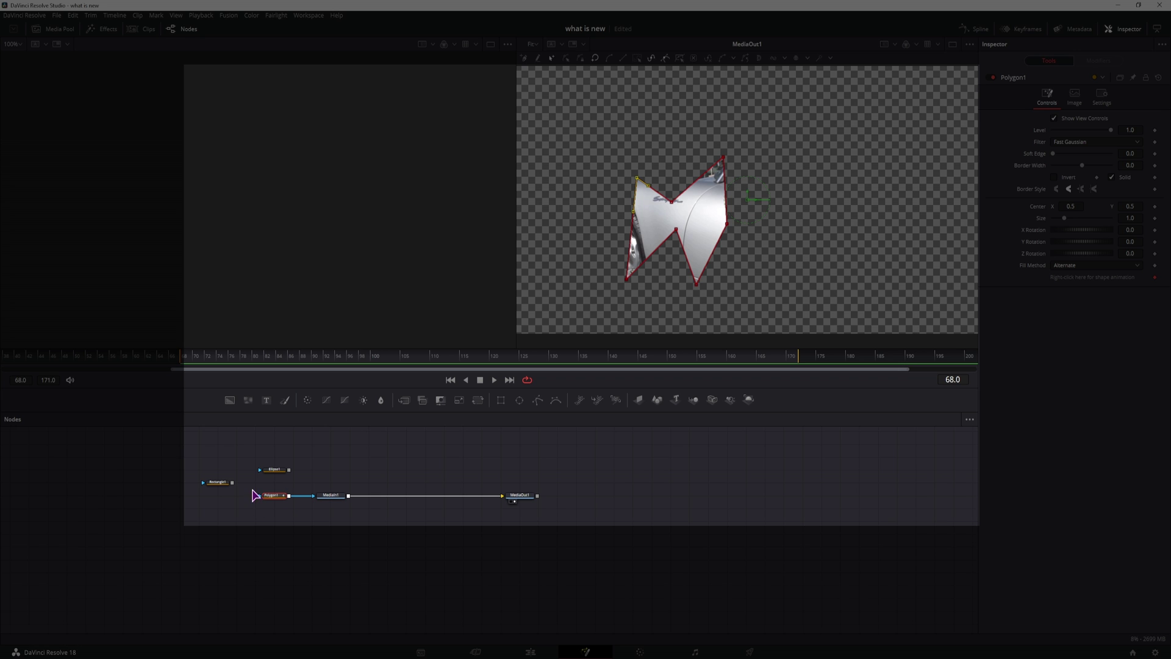
Chain Rectangle1 into Polygon1 and Ellipse1 into Rectangle1, moving the polygon up-right and the ellipse lower-right
left_click_drag(232, 482, 260, 495)
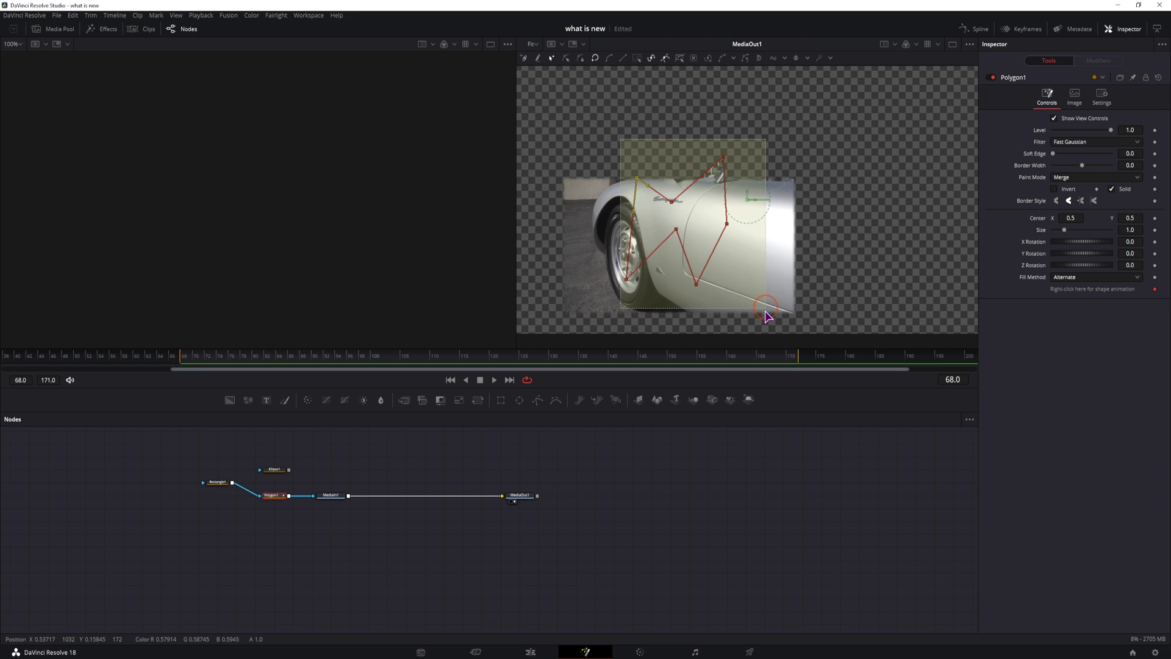
left_click_drag(673, 205, 817, 152)
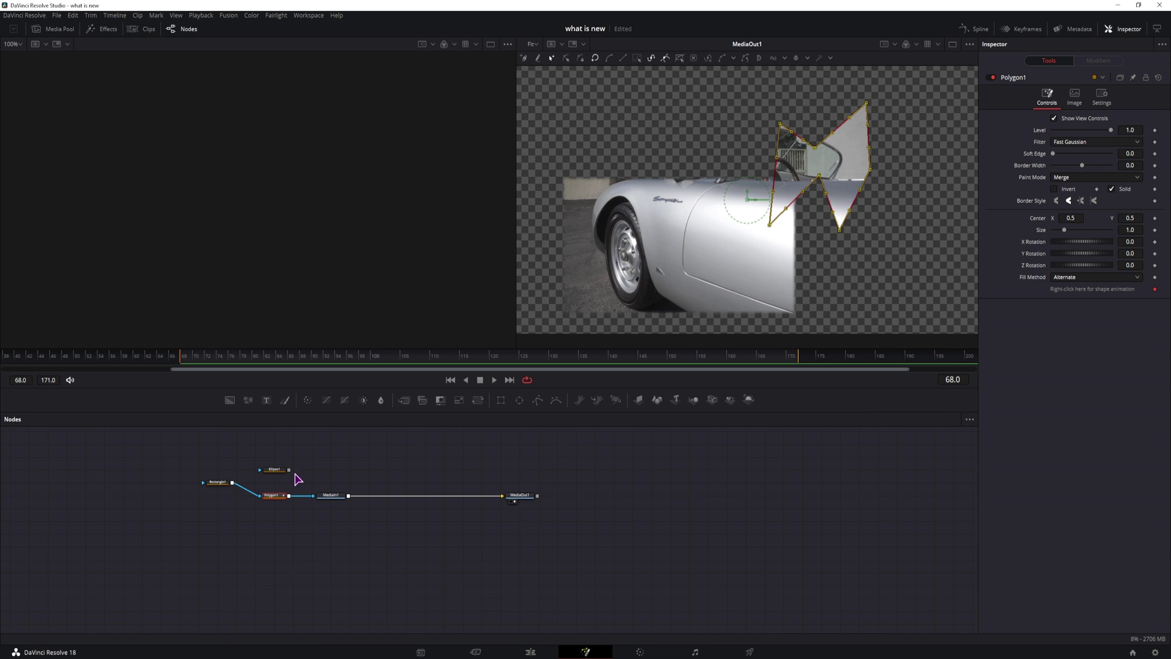
left_click_drag(274, 470, 203, 484)
left_click_drag(750, 199, 849, 327)
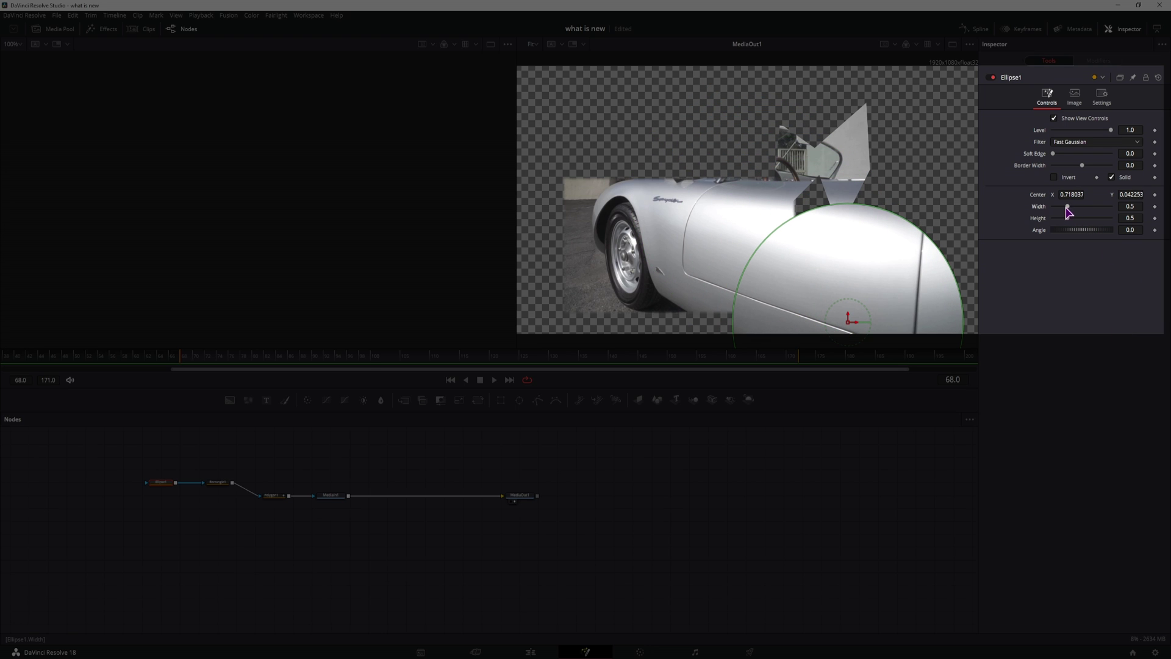
Enlarge the ellipse and keyframe its Center, Width and Height at frame 67
mouse_move(1066, 206)
left_mouse_down()
mouse_move(1073, 219)
mouse_move(1058, 194)
left_mouse_up()
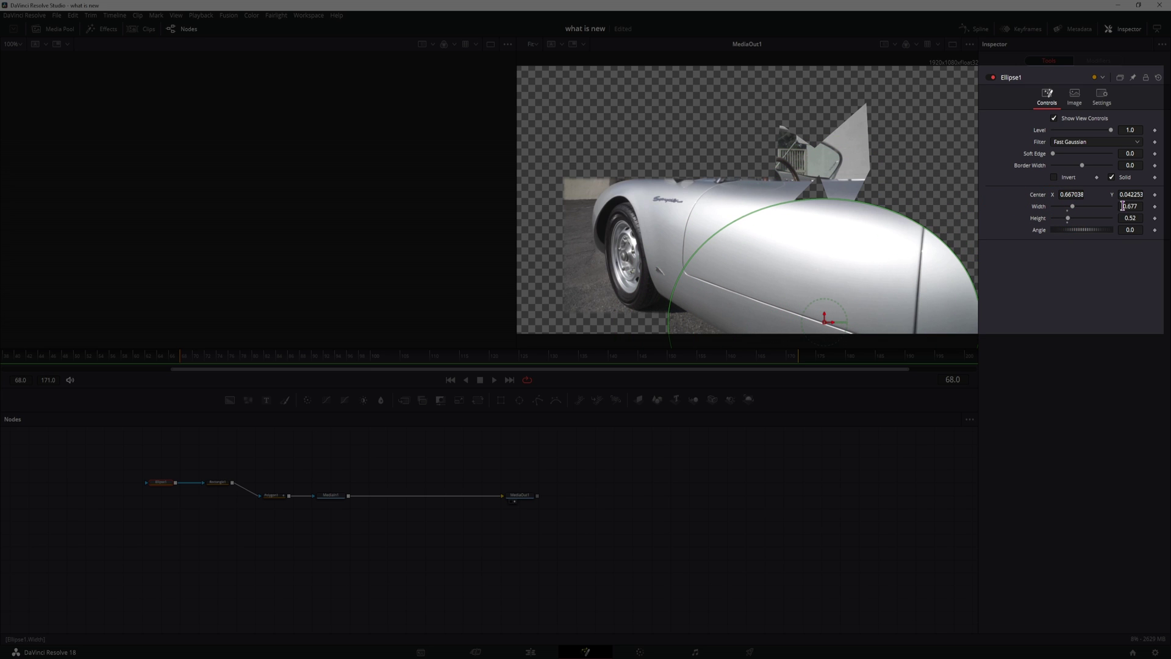
left_click(197, 357)
left_click(1155, 218)
left_click(1155, 206)
left_click(1155, 194)
left_click(581, 345)
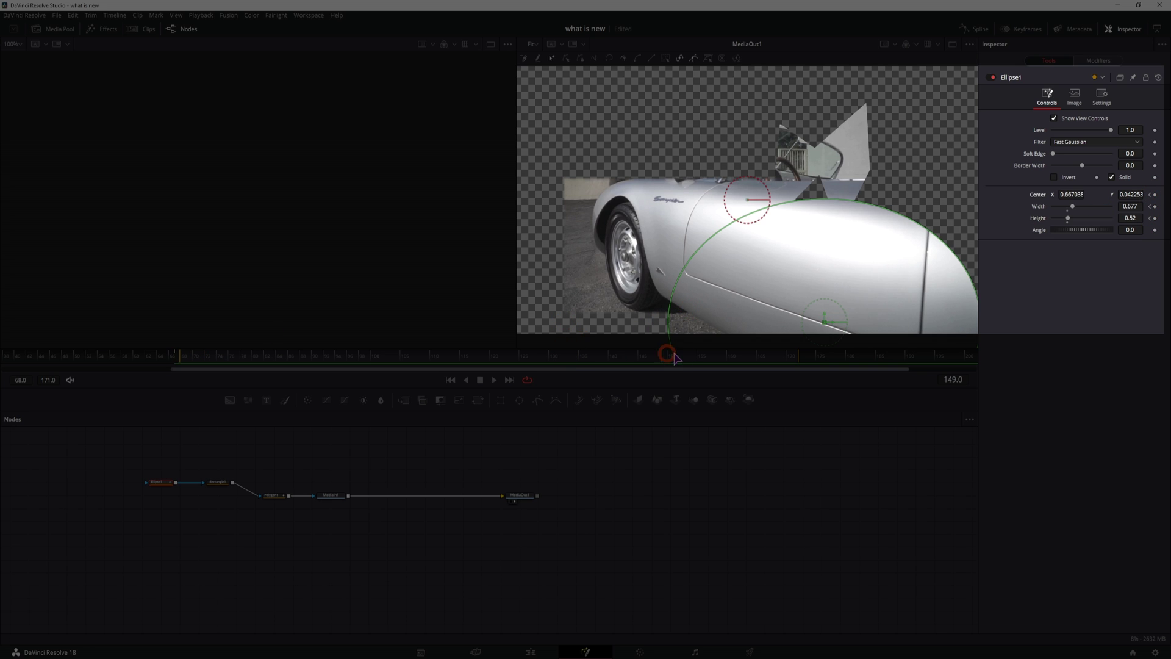
At frame 162, move the ellipse up-right and shrink it, then play back the animation
left_click(739, 355)
left_click_drag(825, 320, 993, 116)
left_click_drag(1133, 203, 1078, 224)
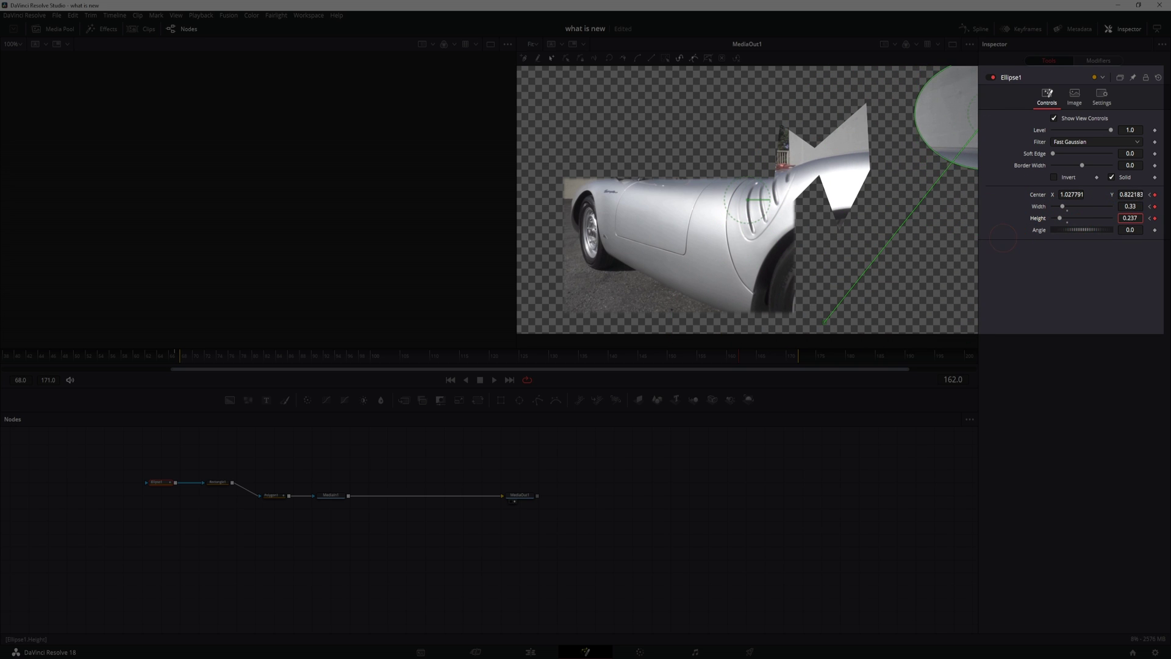
left_click(183, 360)
key("space")
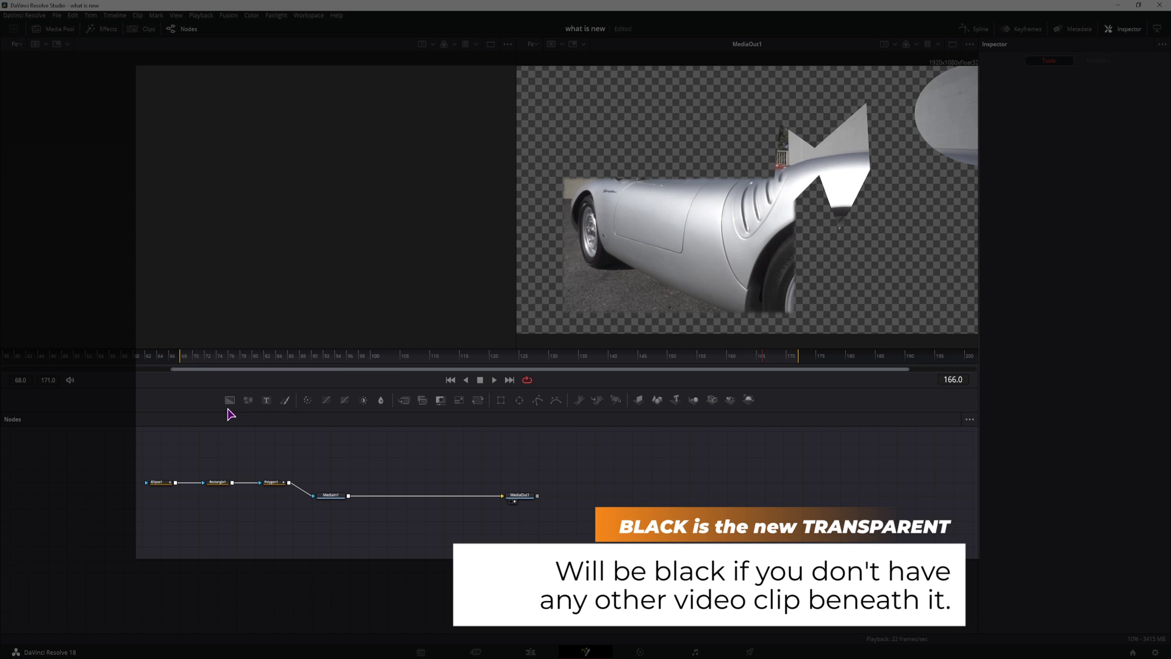
Merge the masked clip over a Background1 node with inputs swapped, setting the background's alpha to 0
left_click_drag(229, 401, 348, 494)
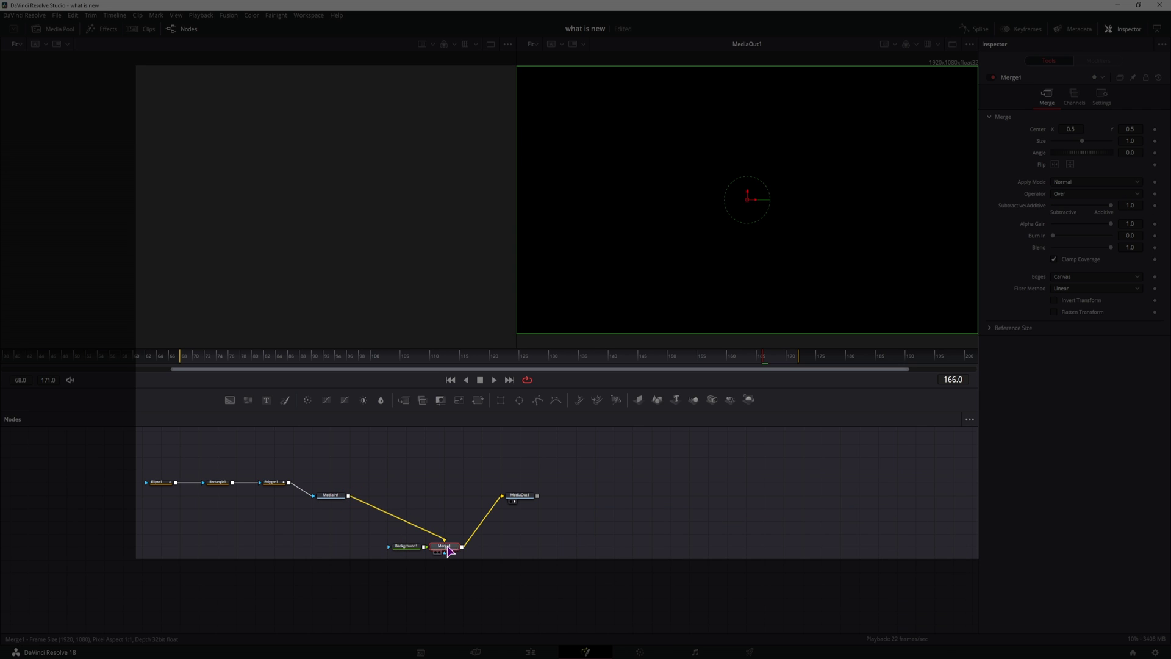
left_click_drag(445, 549, 417, 499)
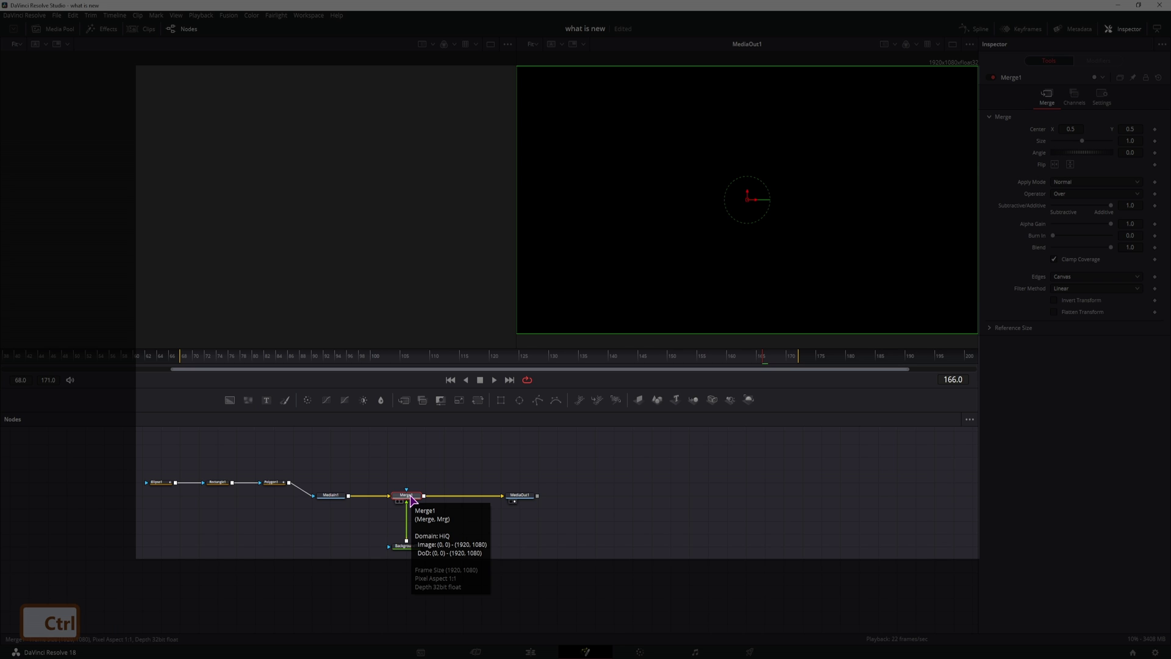
key("ctrl+t")
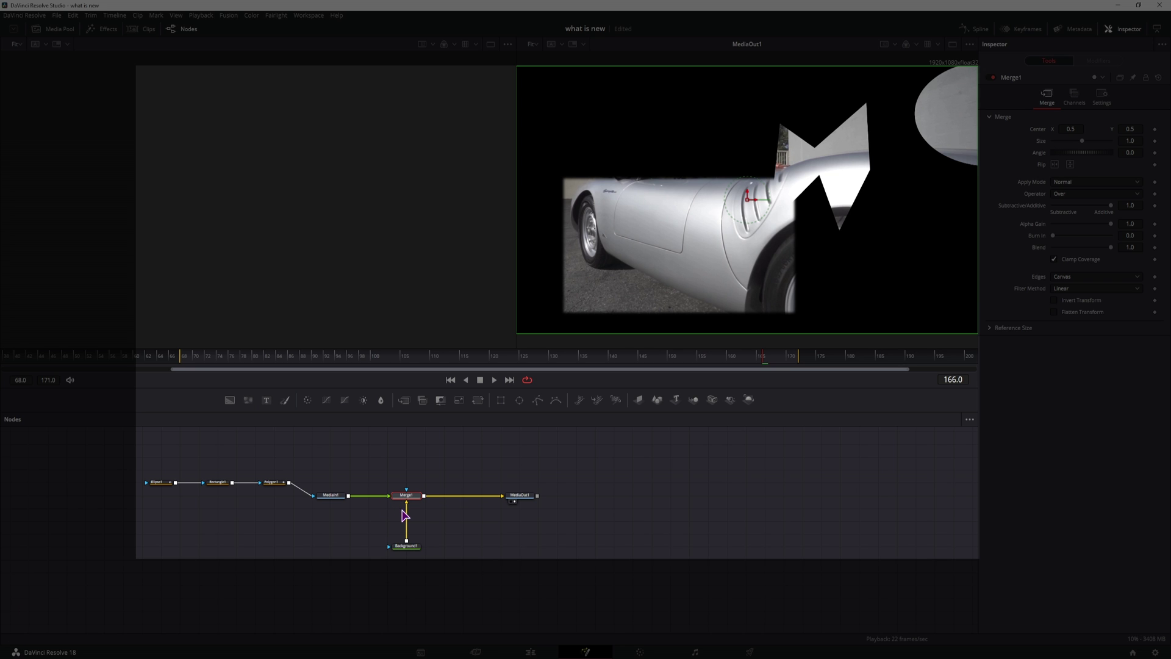
left_click(406, 545)
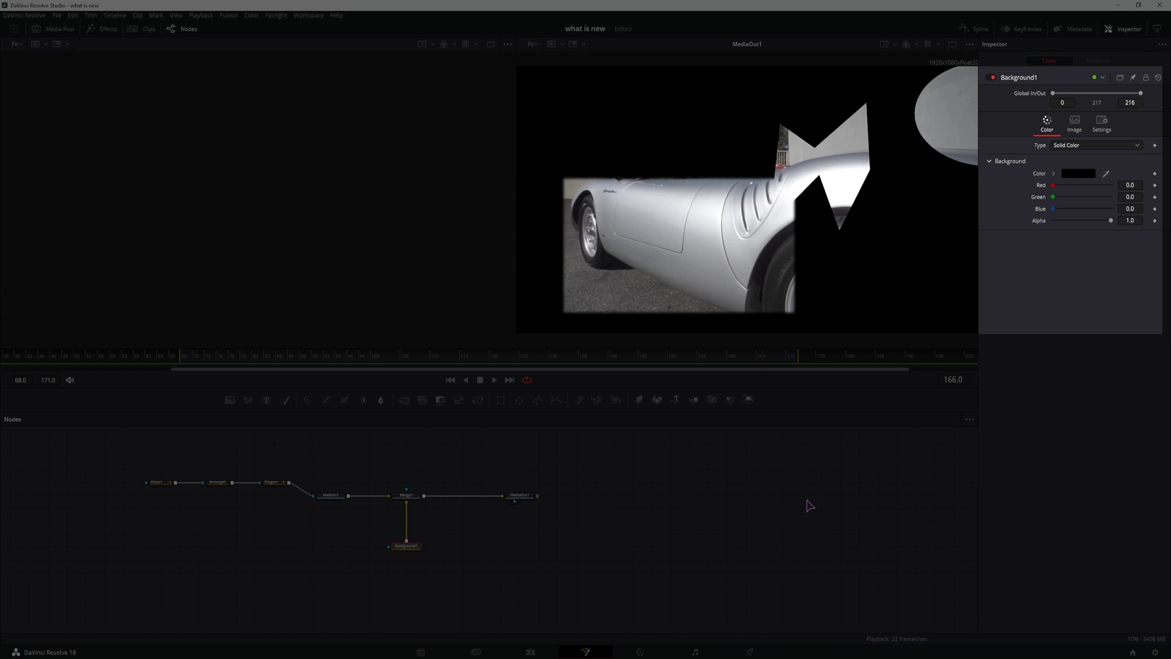
left_click_drag(1111, 221, 998, 229)
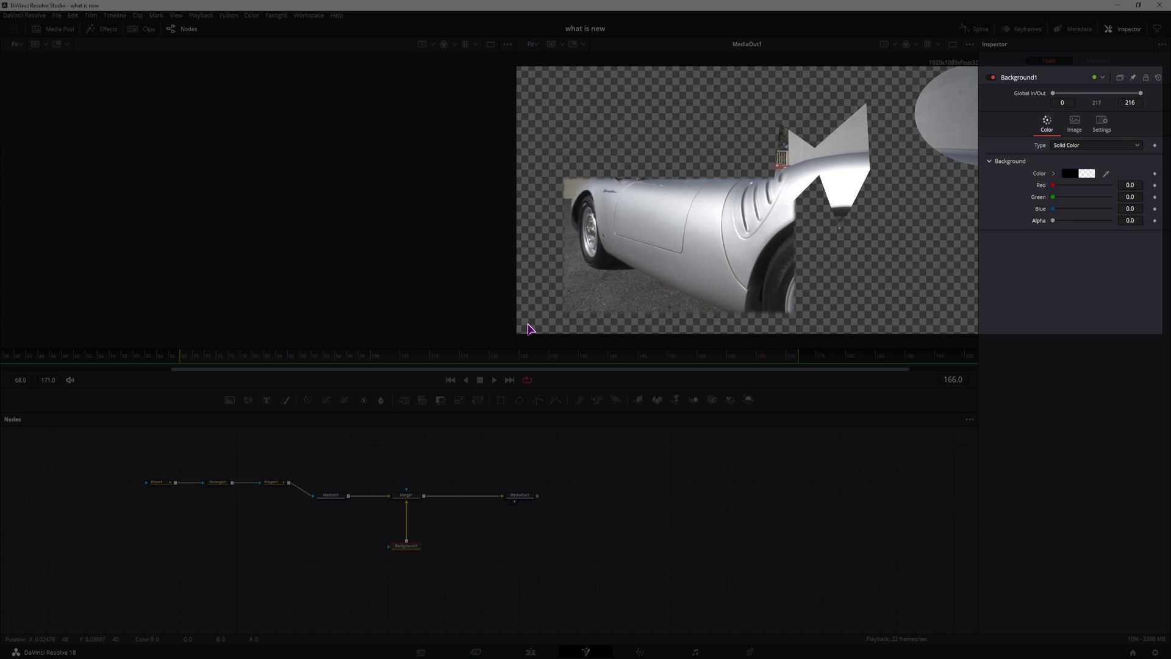
Duplicate MediaIn1, merge the background over the copy, and feed that merge into Merge1
left_click(337, 494)
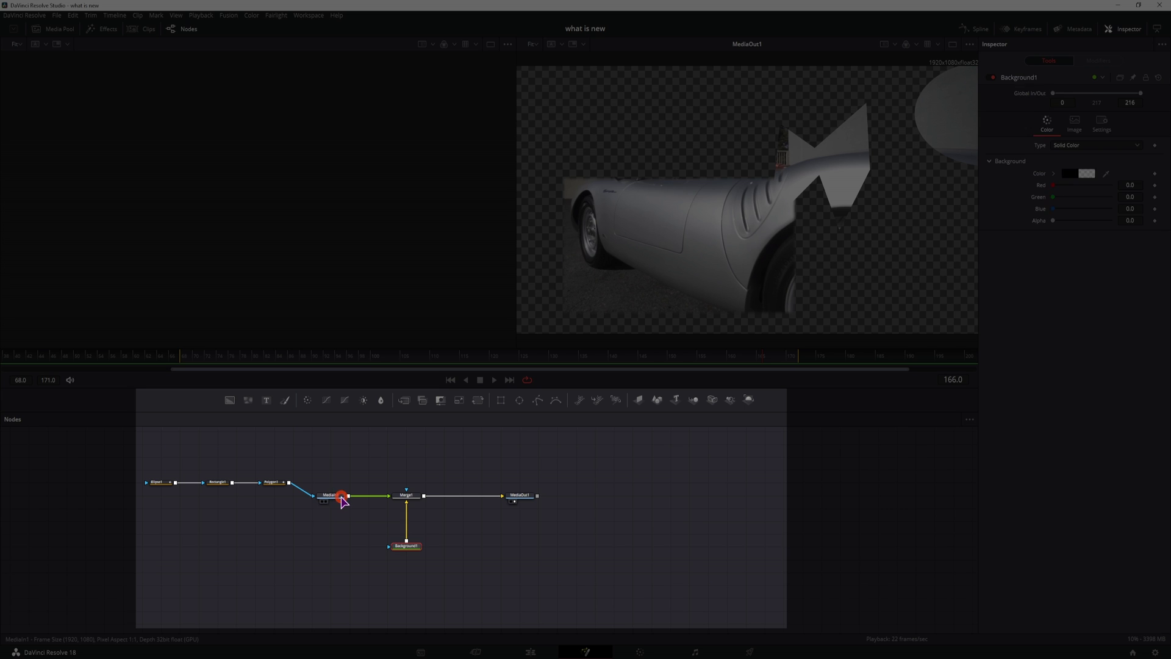
key("ctrl+c")
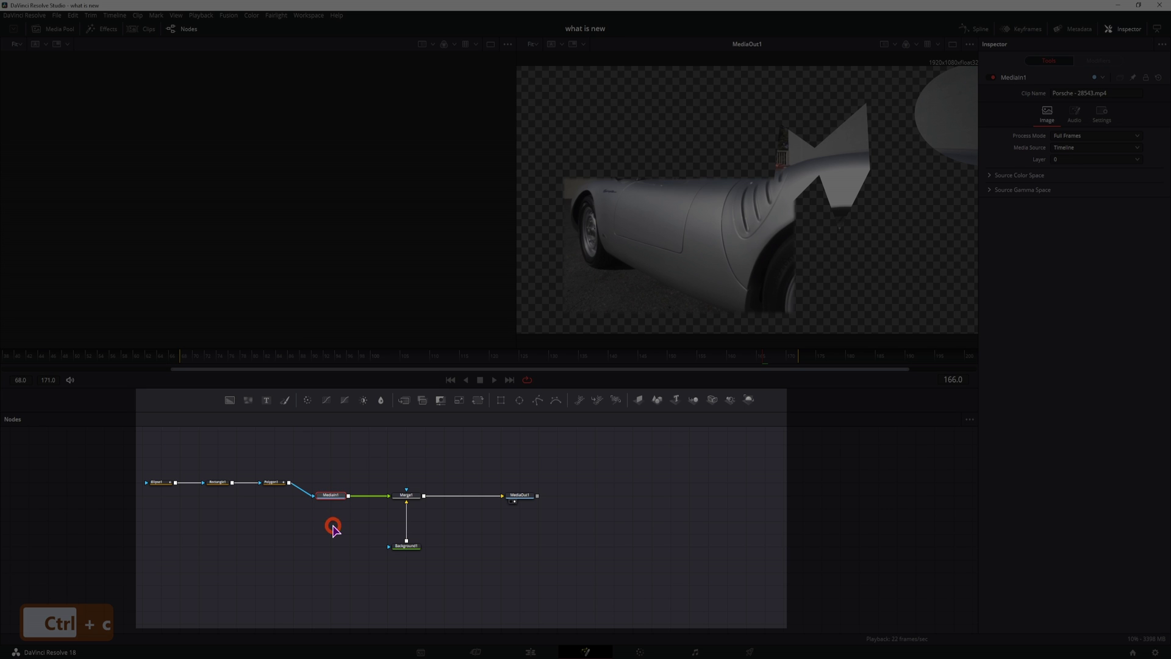
key("ctrl+v")
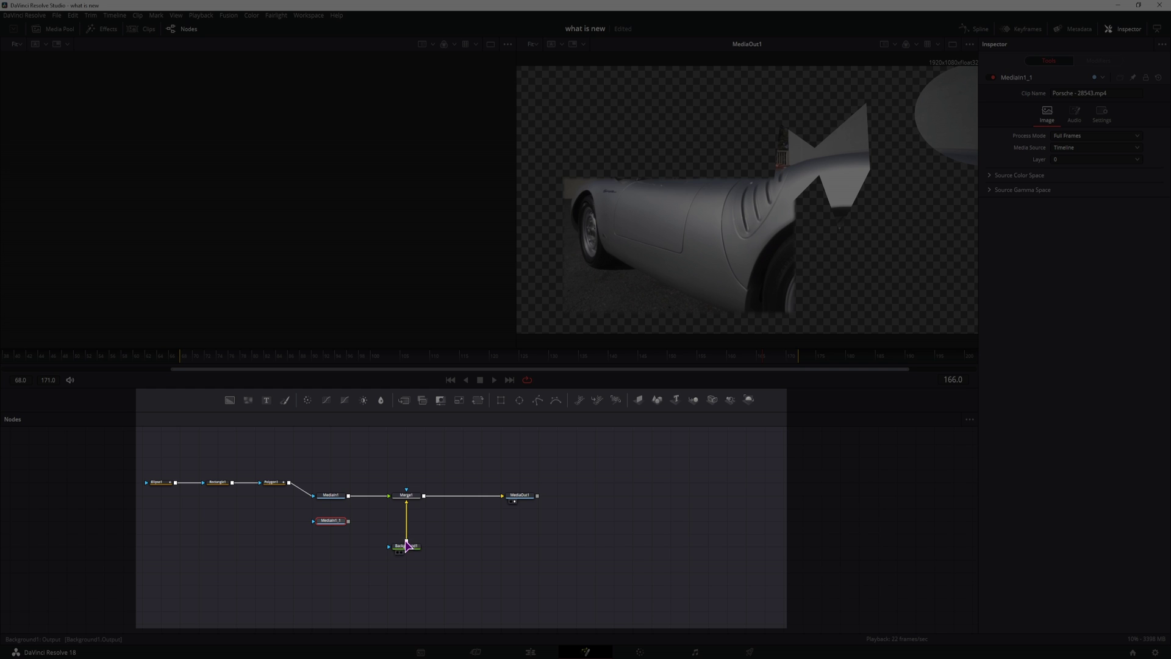
left_click_drag(407, 540, 348, 520)
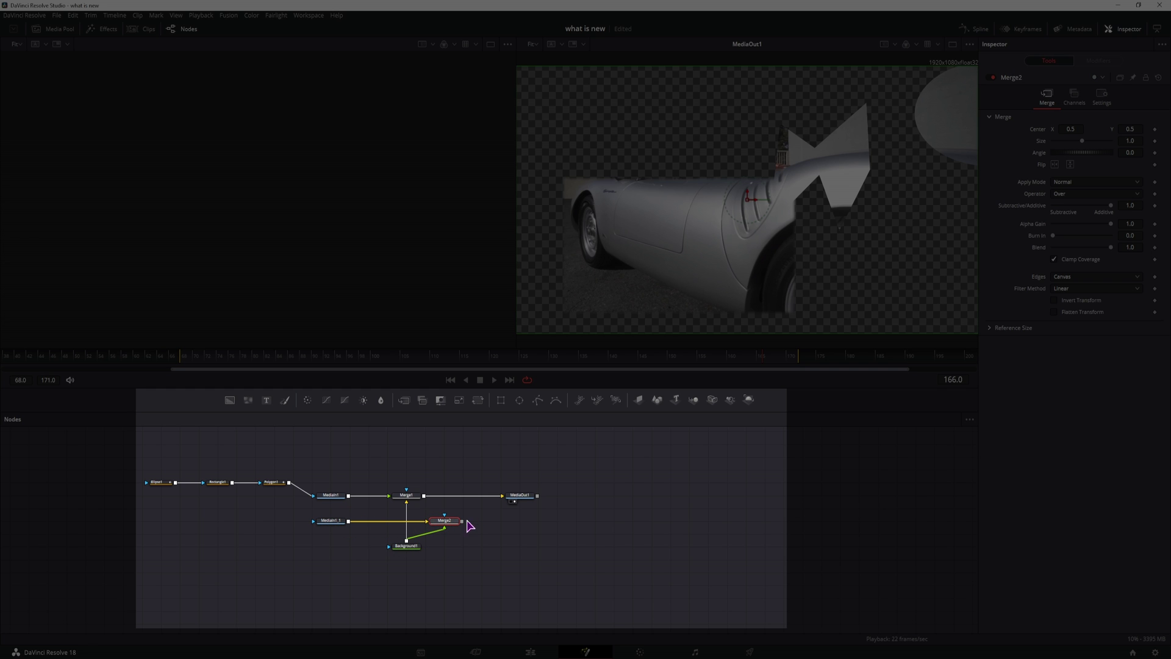
left_click_drag(462, 522, 406, 501)
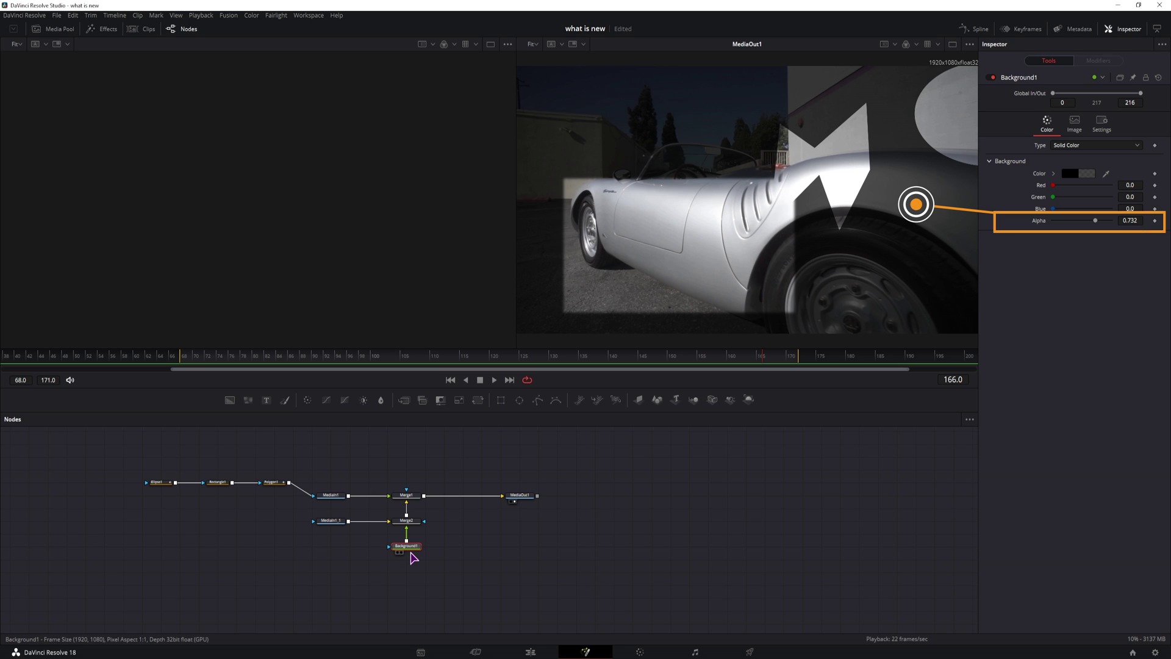
View MediaIn1_1 and the new merge in the left viewer, making Background1 opaque black
left_click(332, 521)
key("1")
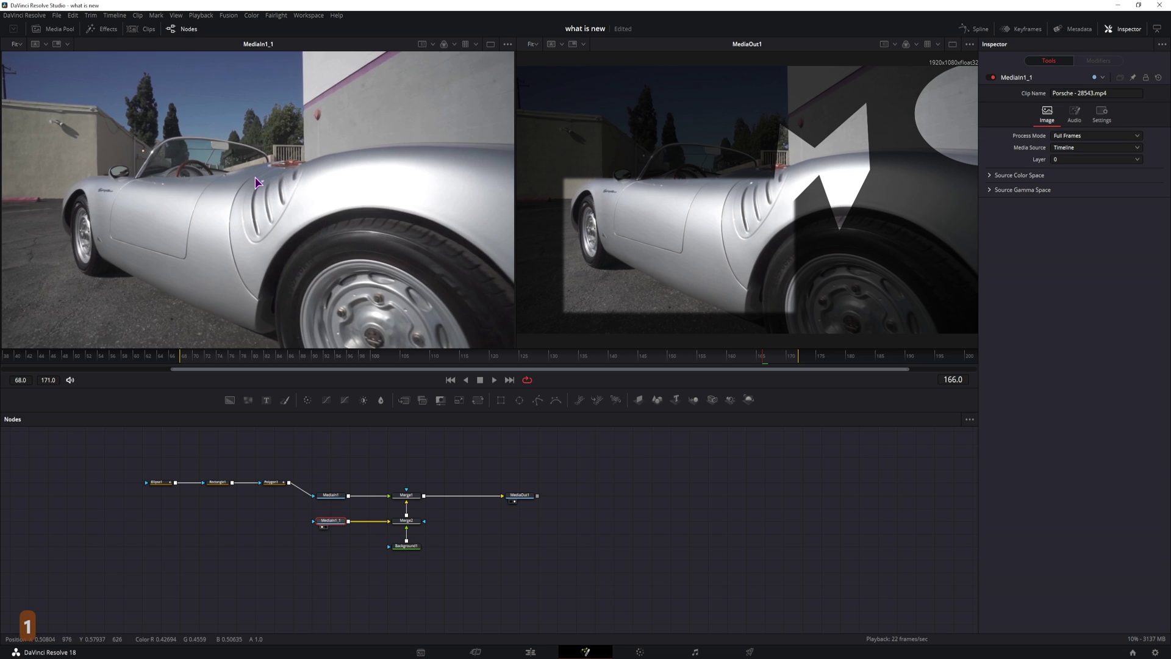
left_click(407, 546)
left_click_drag(1096, 226, 1110, 223)
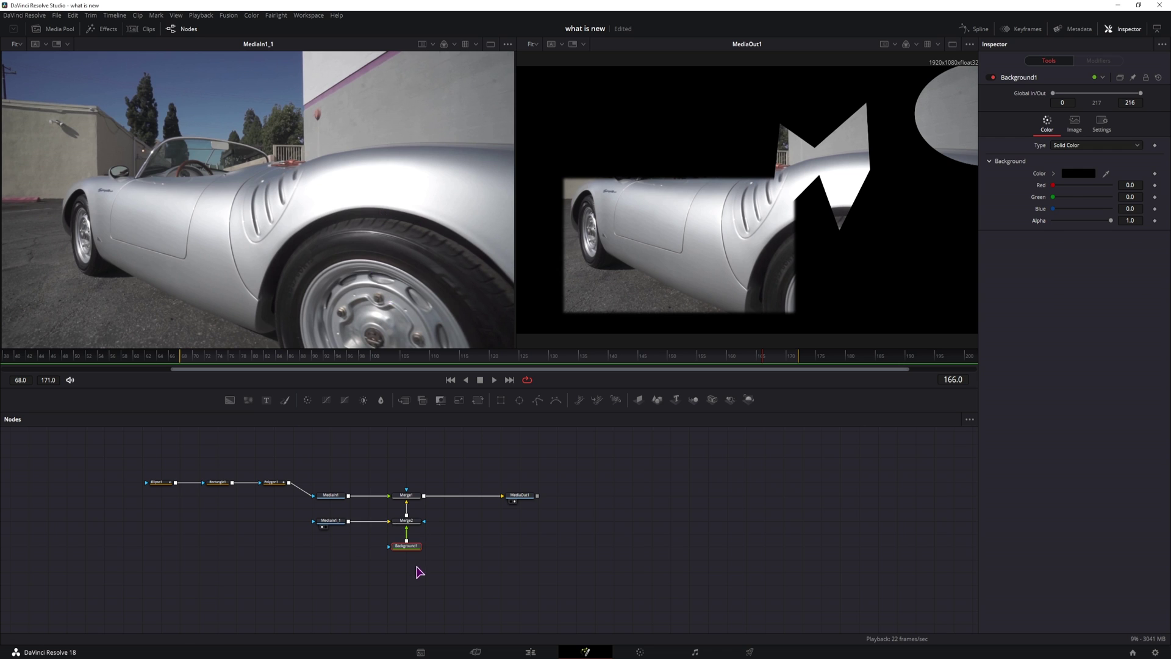
left_click(406, 521)
key("1")
Set Background1's alpha to 0.4 and review both merge nodes' settings
left_click(406, 546)
left_click(1130, 220)
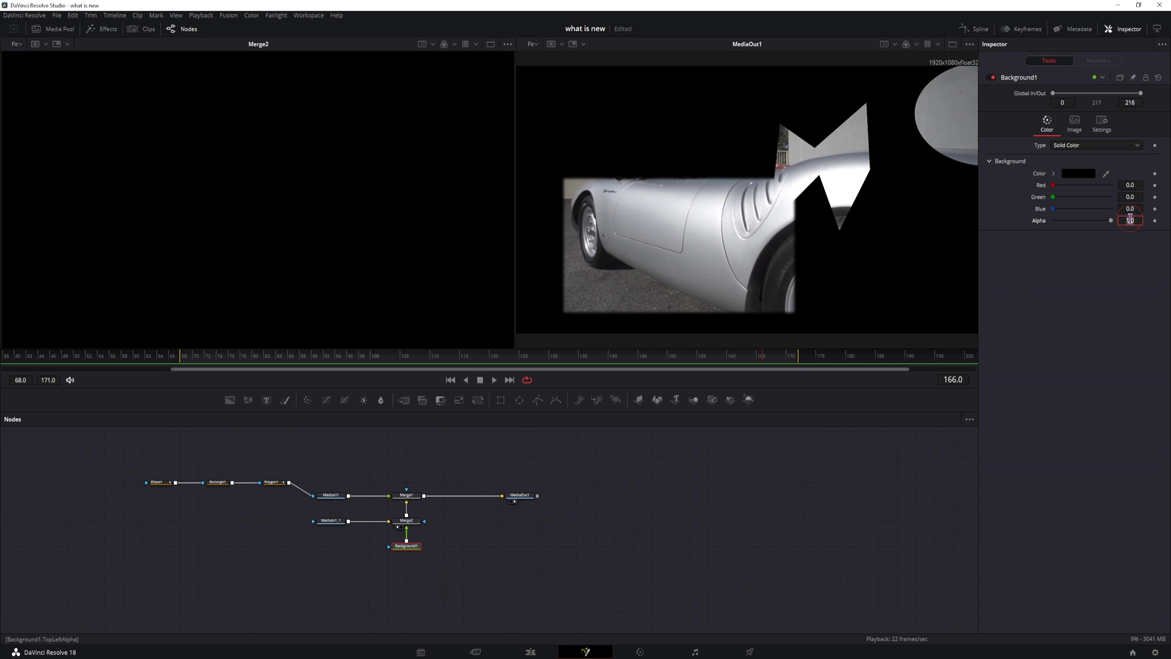
type("0.4")
key("Return")
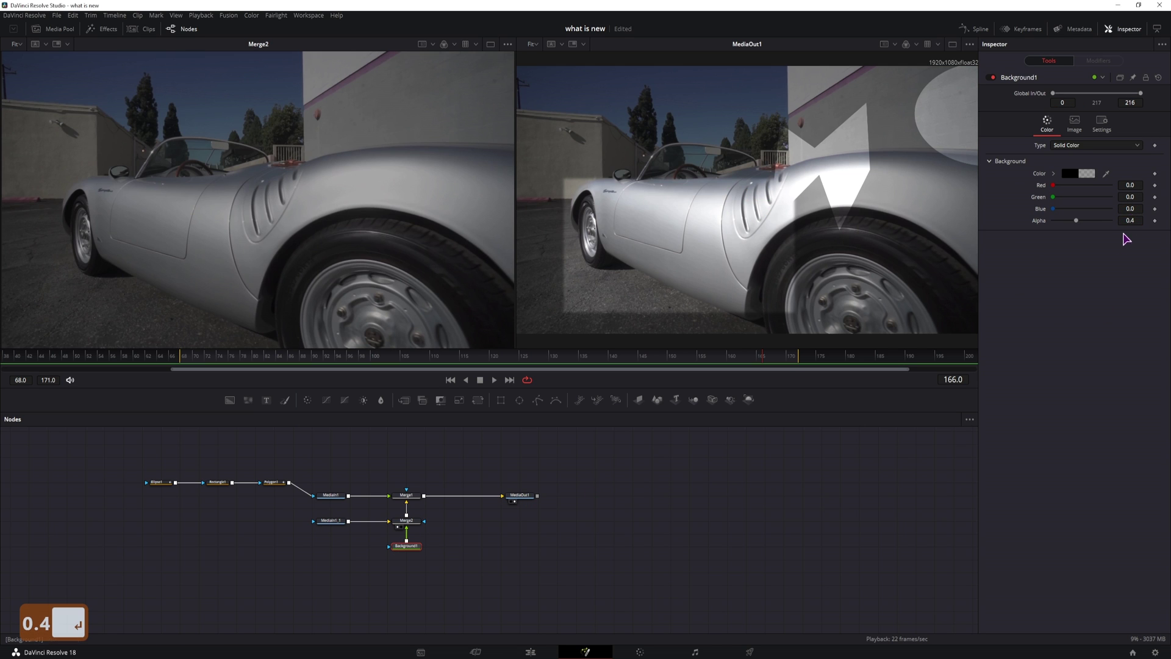
left_click(406, 521)
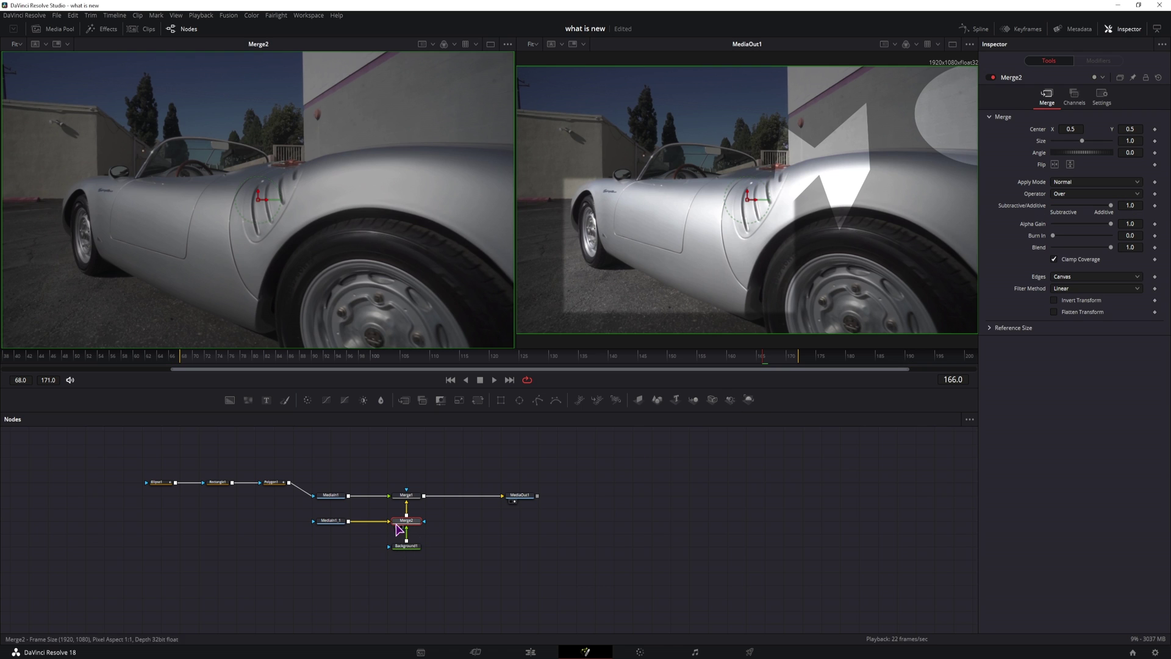
left_click(412, 497)
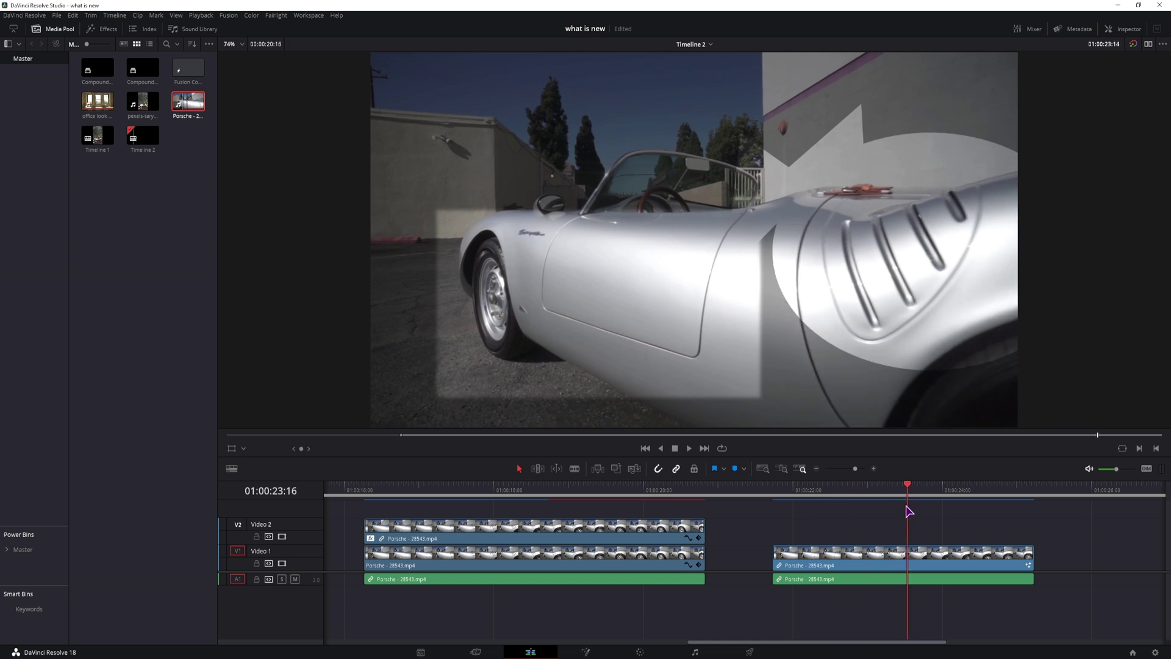
Scrub and play back the composited spotlight clip
left_click_drag(909, 506, 954, 500)
left_click(371, 497)
key("space")
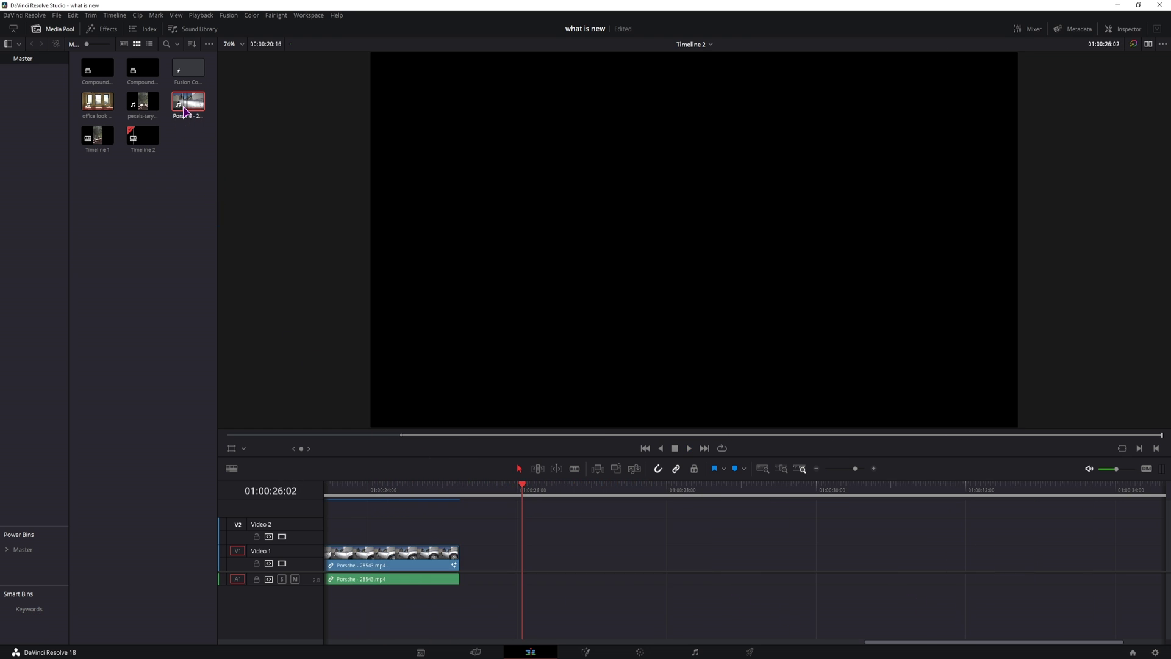
Place the Porsche clip at 01:00:26:02 and Alt-drag its video onto Video 2 as a copy
left_click_drag(198, 114, 566, 572)
left_click(627, 560, "alt")
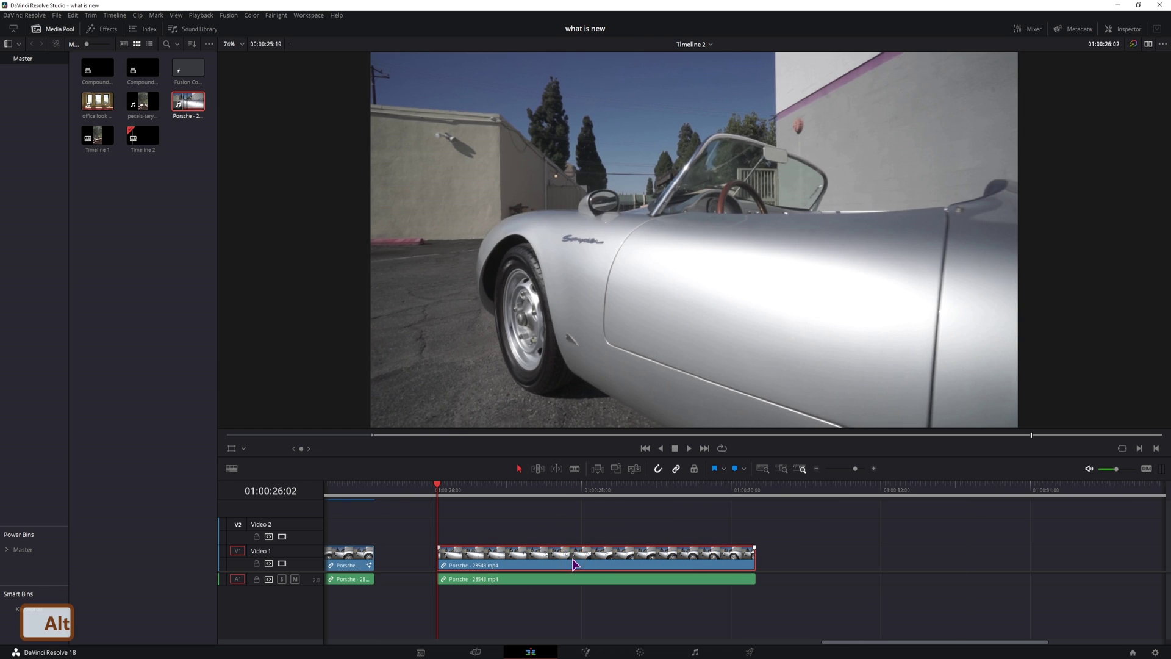
left_click_drag(573, 564, 577, 531)
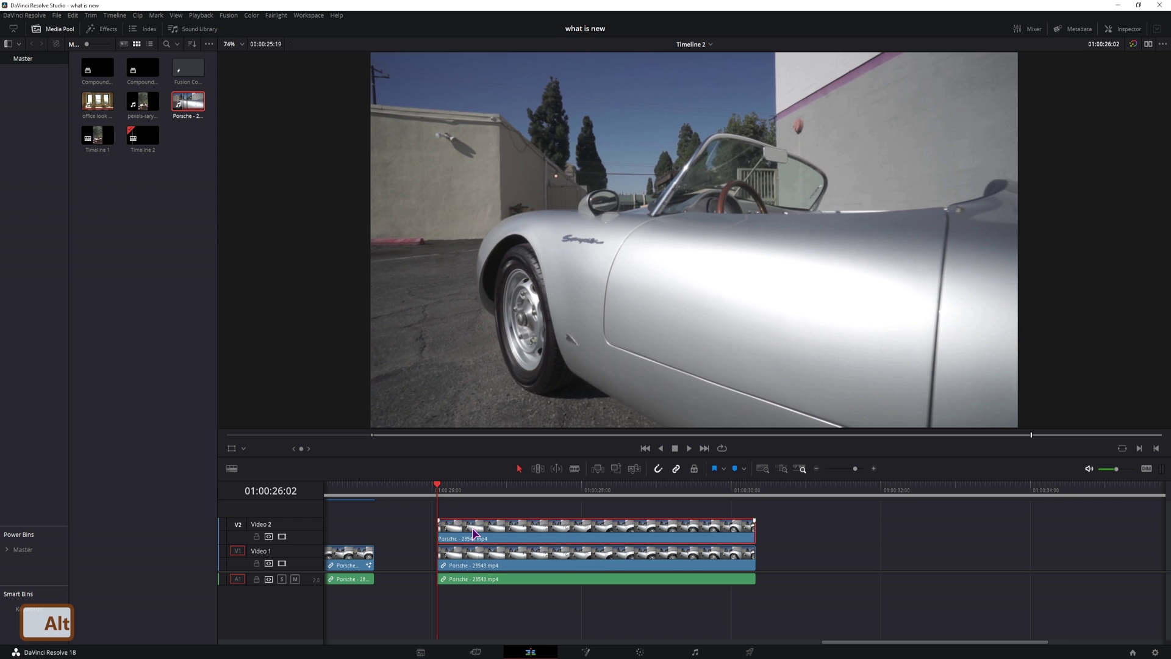
Set the Video 1 Porsche clip's opacity to 40, checking it by sliding the V2 copy away and back
left_click(560, 566)
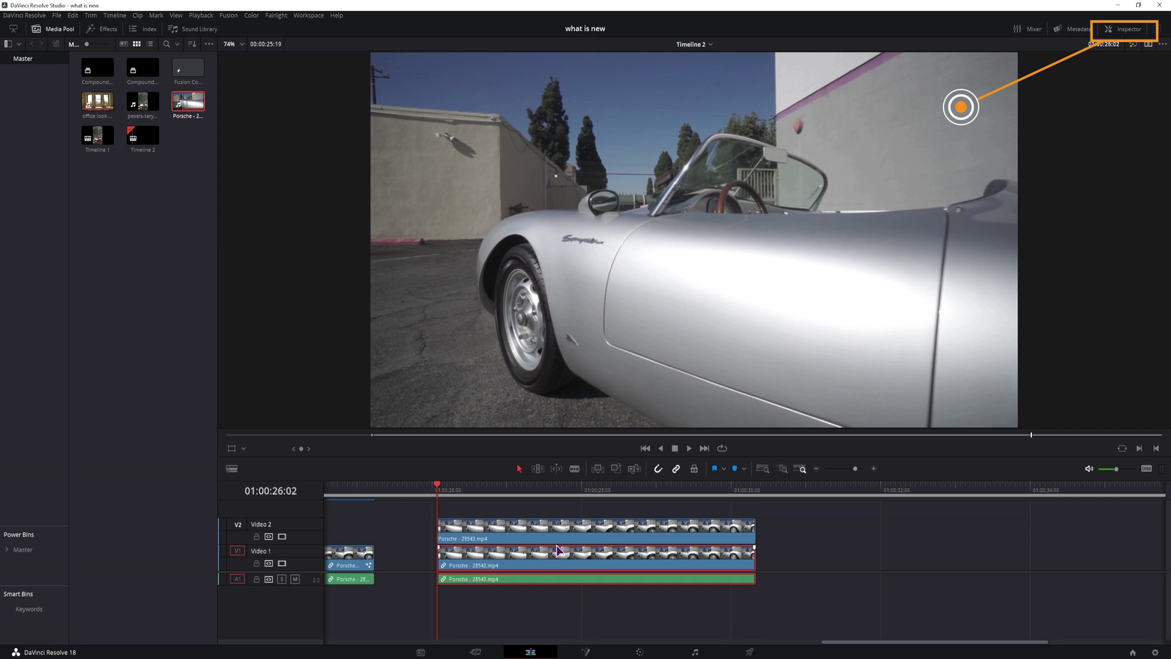
left_click(1127, 29)
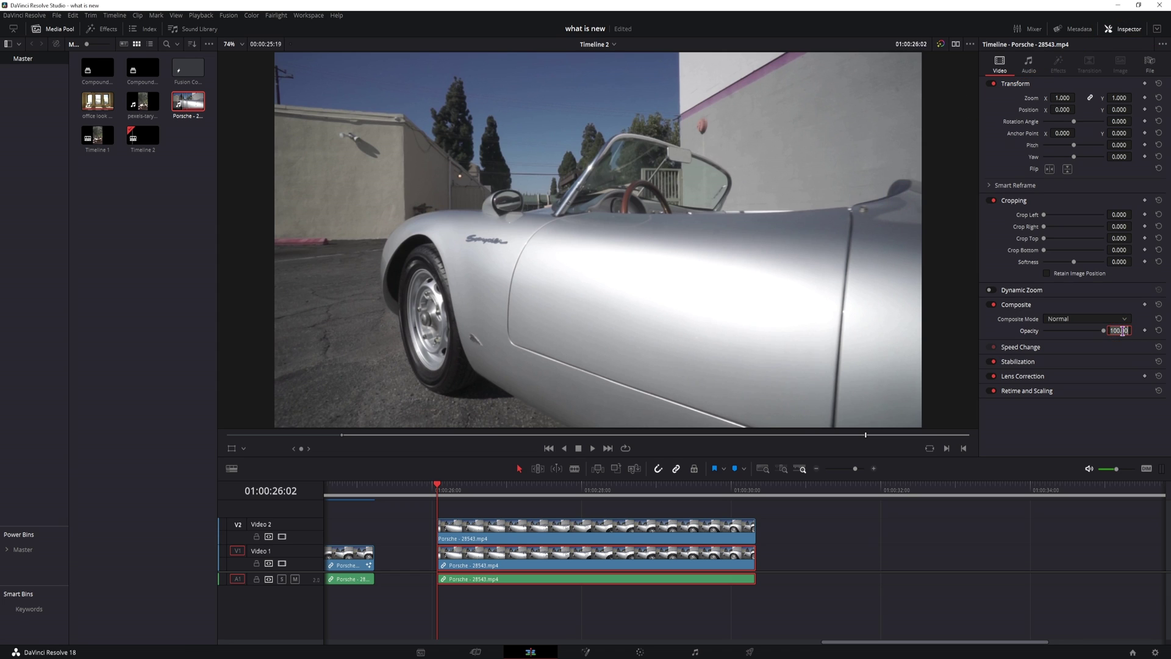
type("40")
key("Return")
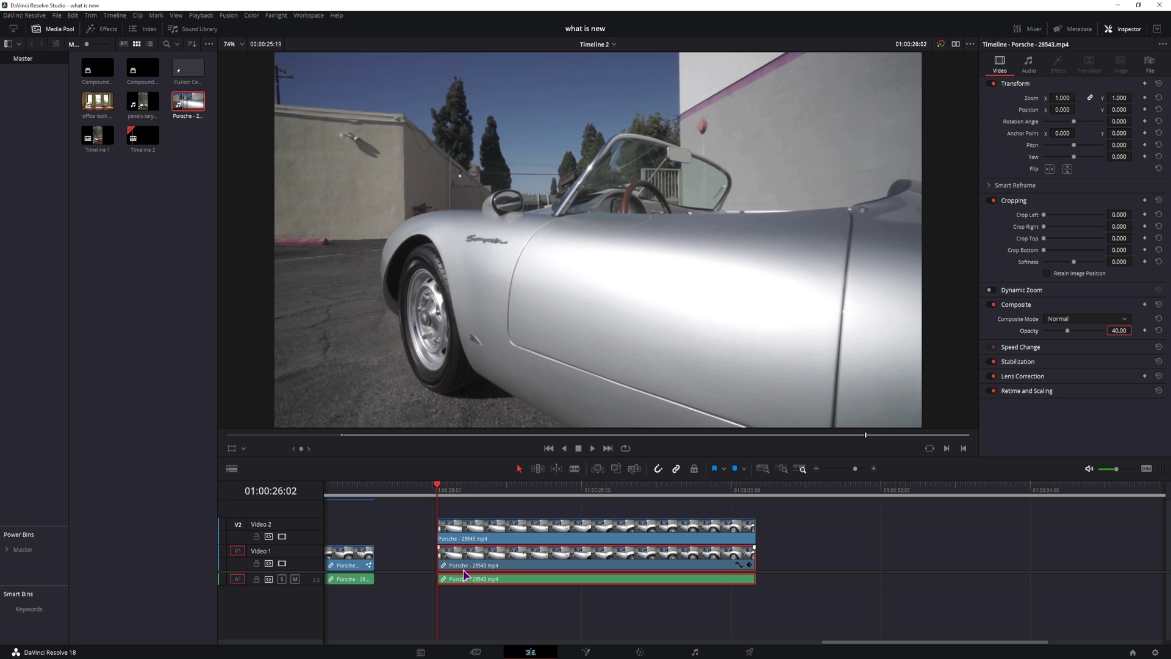
left_click_drag(454, 538, 644, 538)
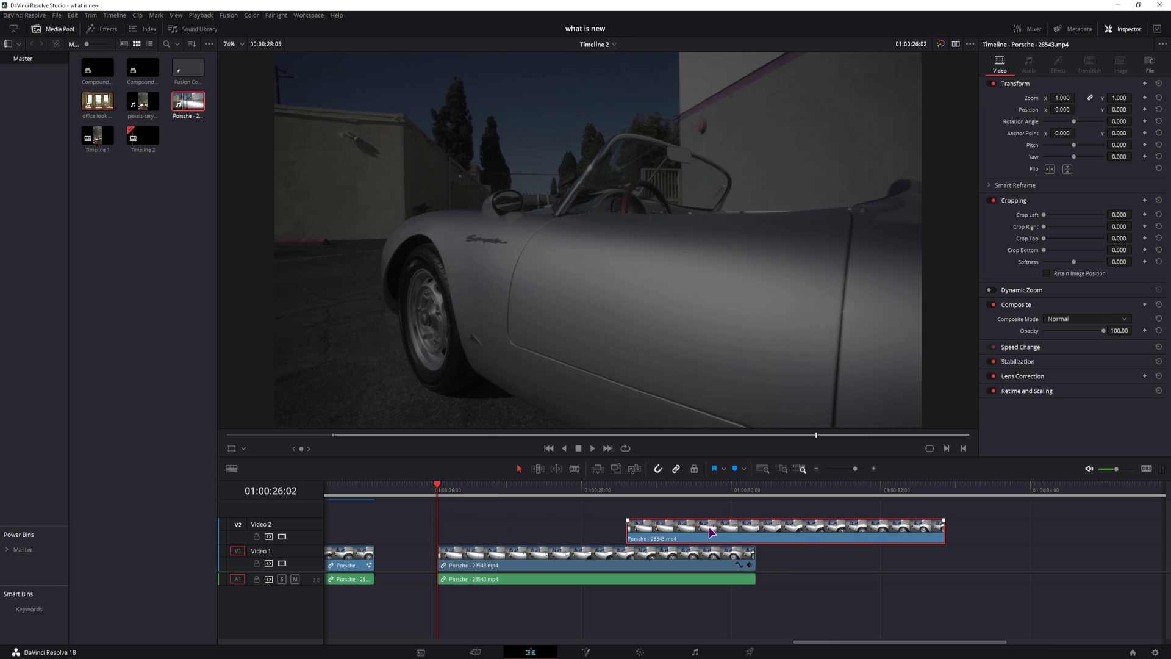
left_click_drag(724, 535, 525, 535)
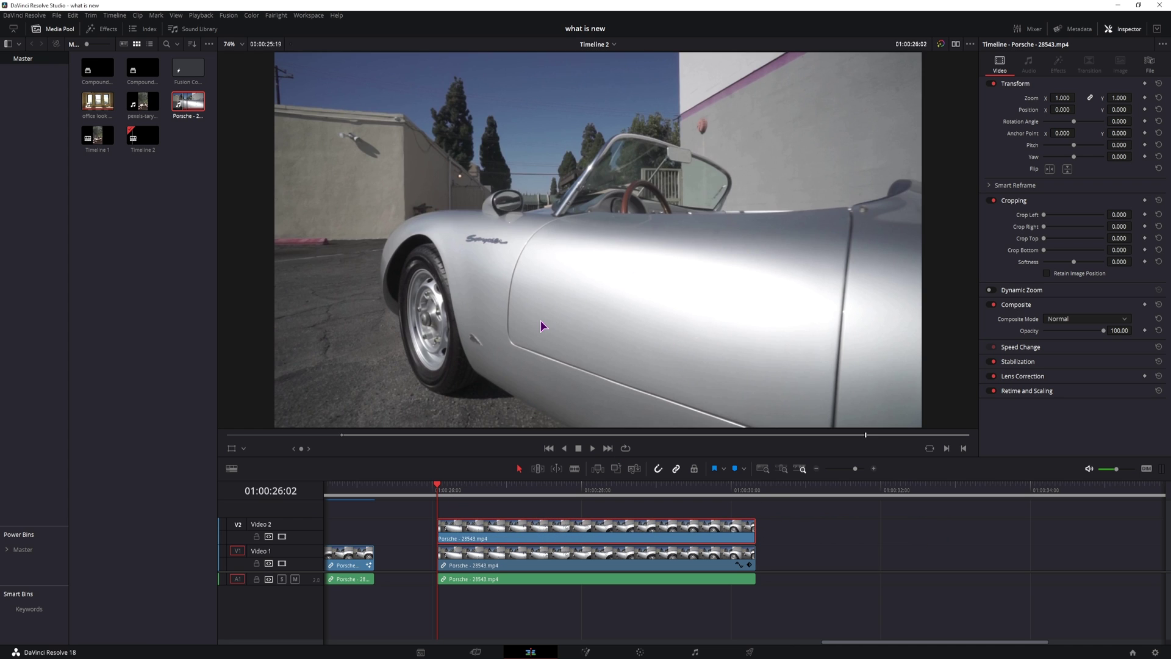
Crop the top clip from left and right, keyframe the crop at 01:00:26:10, and play it
left_click_drag(453, 495, 465, 489)
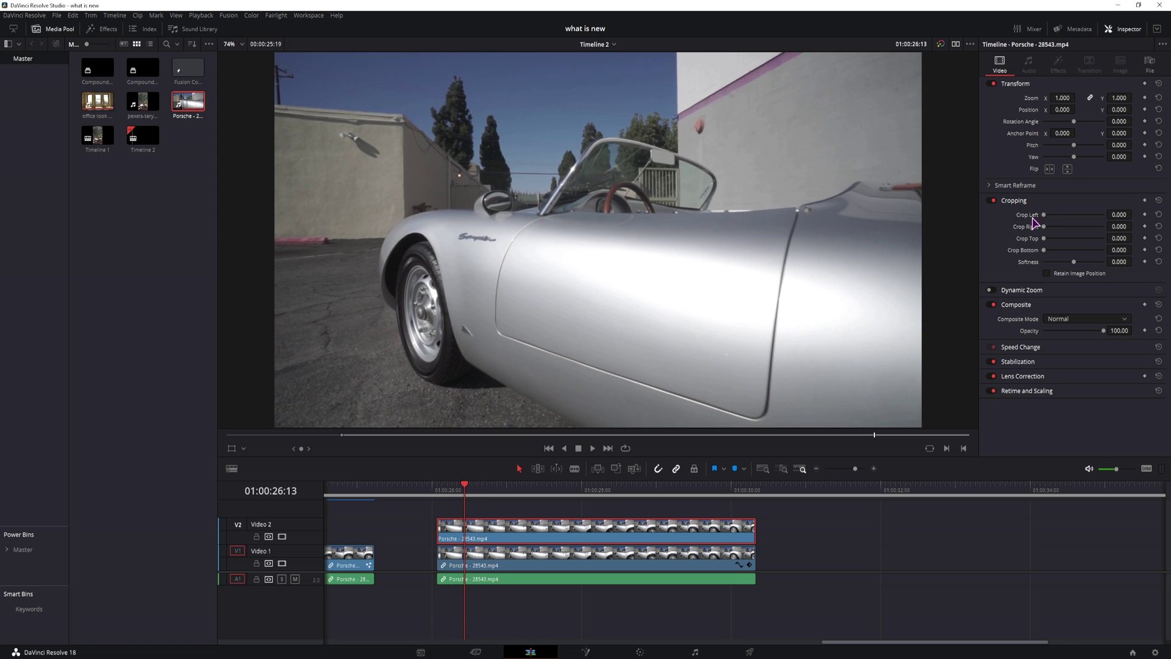
left_click_drag(1044, 215, 1076, 263)
left_click(457, 495)
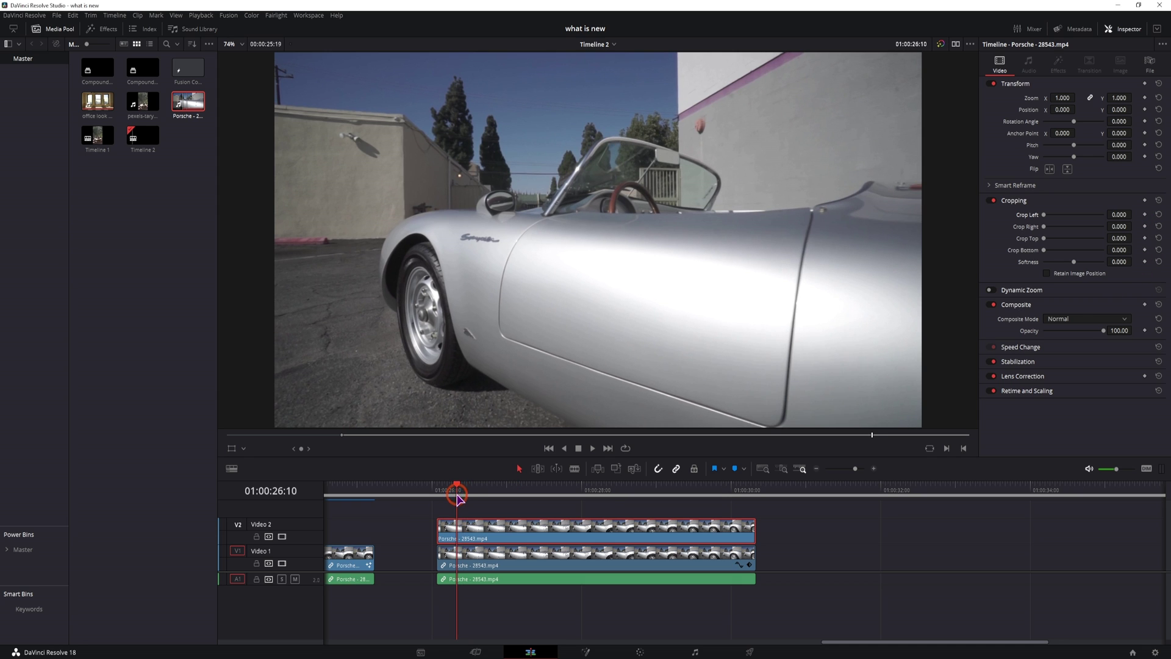
left_click(1145, 226)
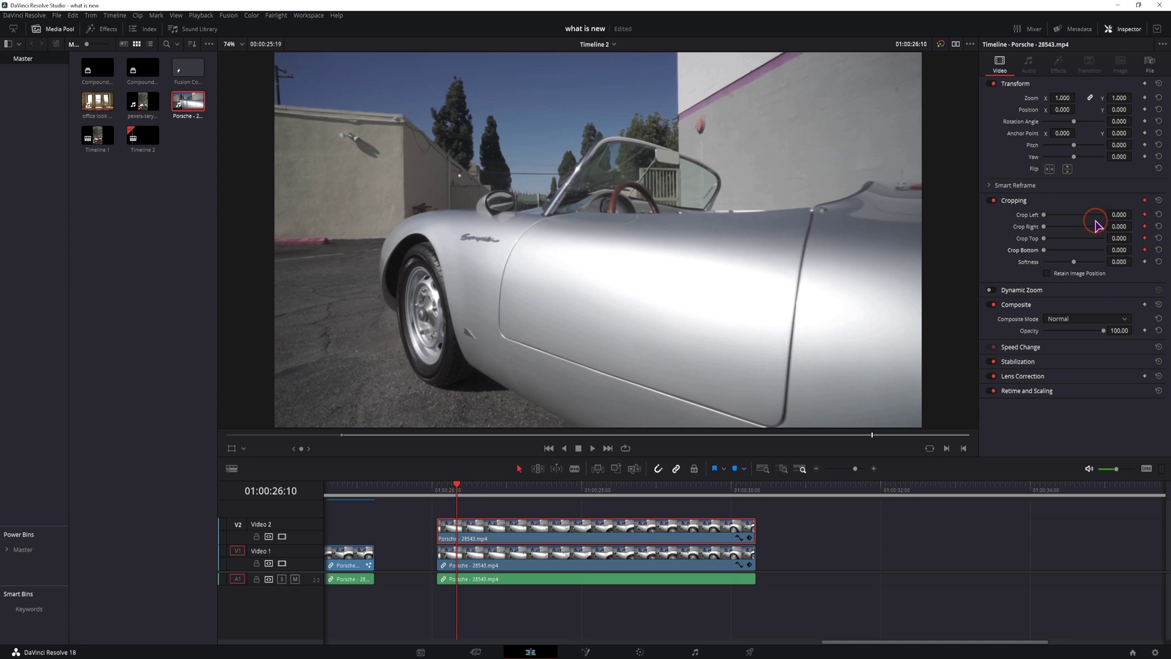
left_click(444, 491)
key("space")
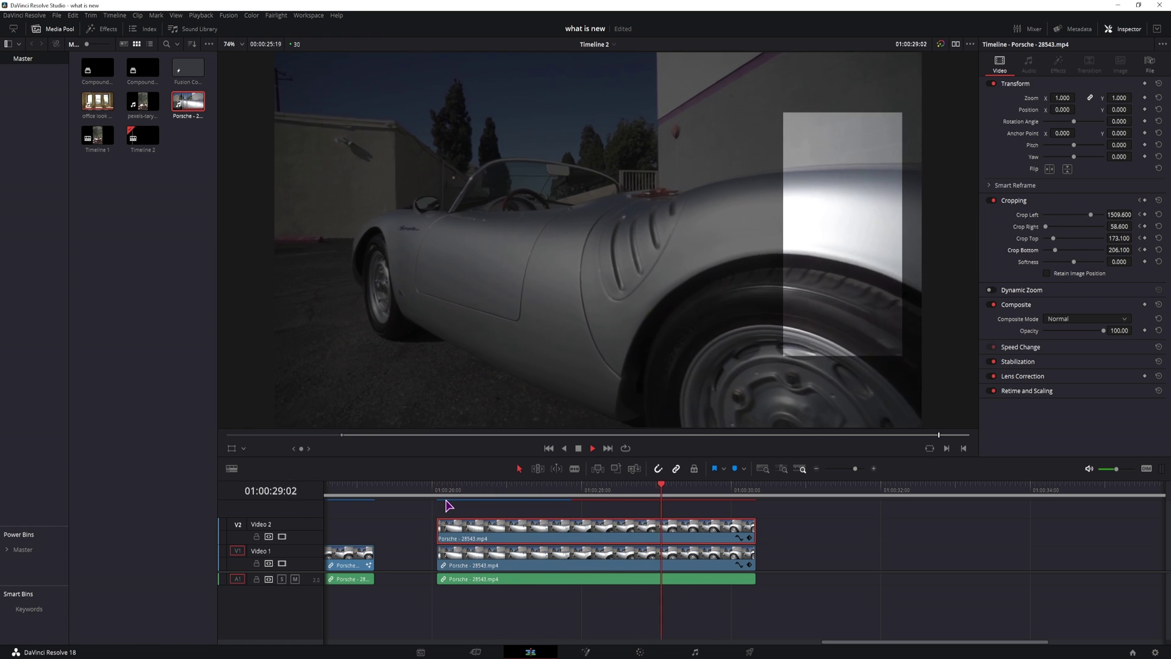
key("space")
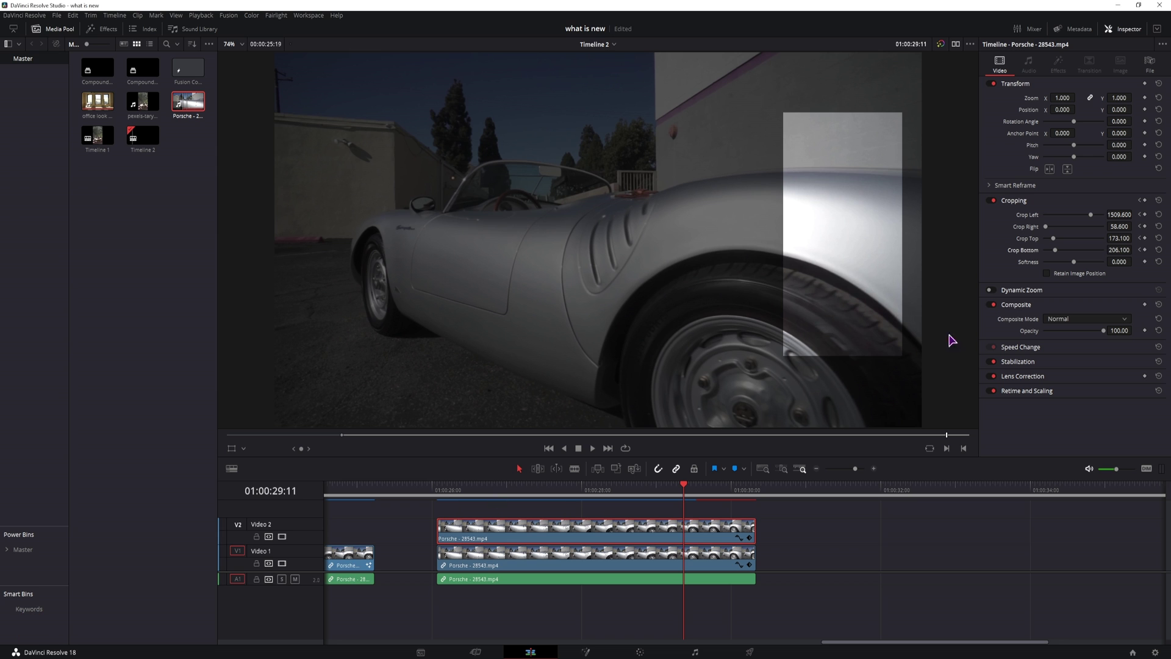
Remove the Crop Right, Top and Bottom keyframes and reset all crop values to zero
left_click(1139, 226)
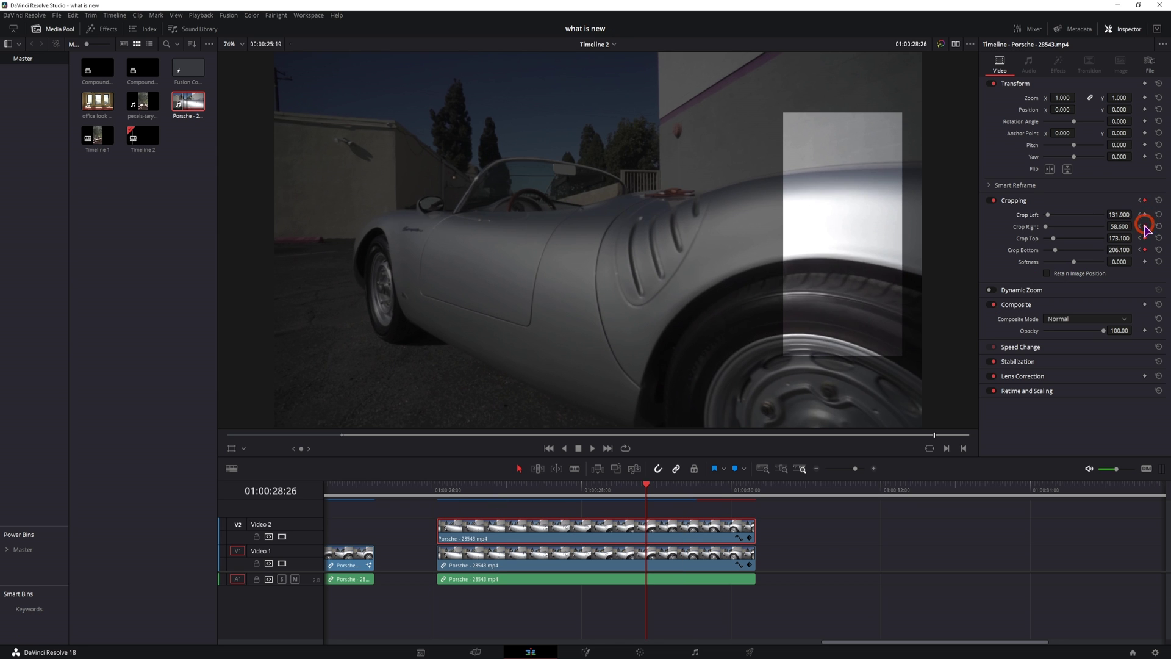
left_click(1144, 226)
left_click(1145, 238)
left_click(1145, 250)
left_click(1159, 200)
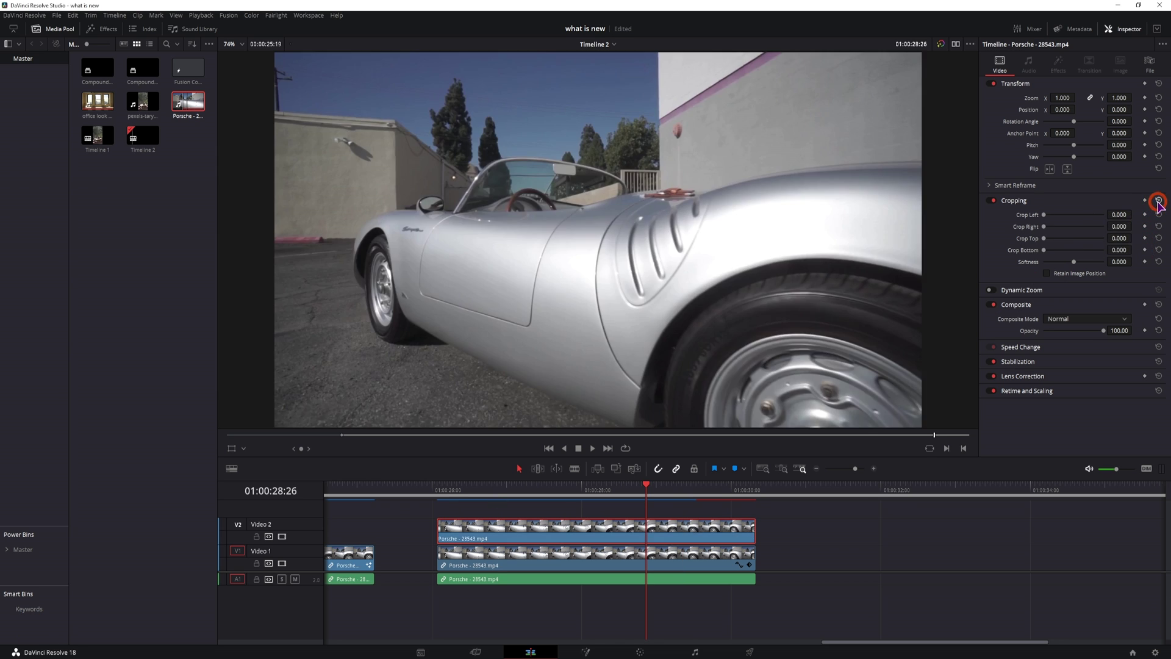
Jump back to the earlier finished spotlight example at 01:00:20:09
left_click(447, 490)
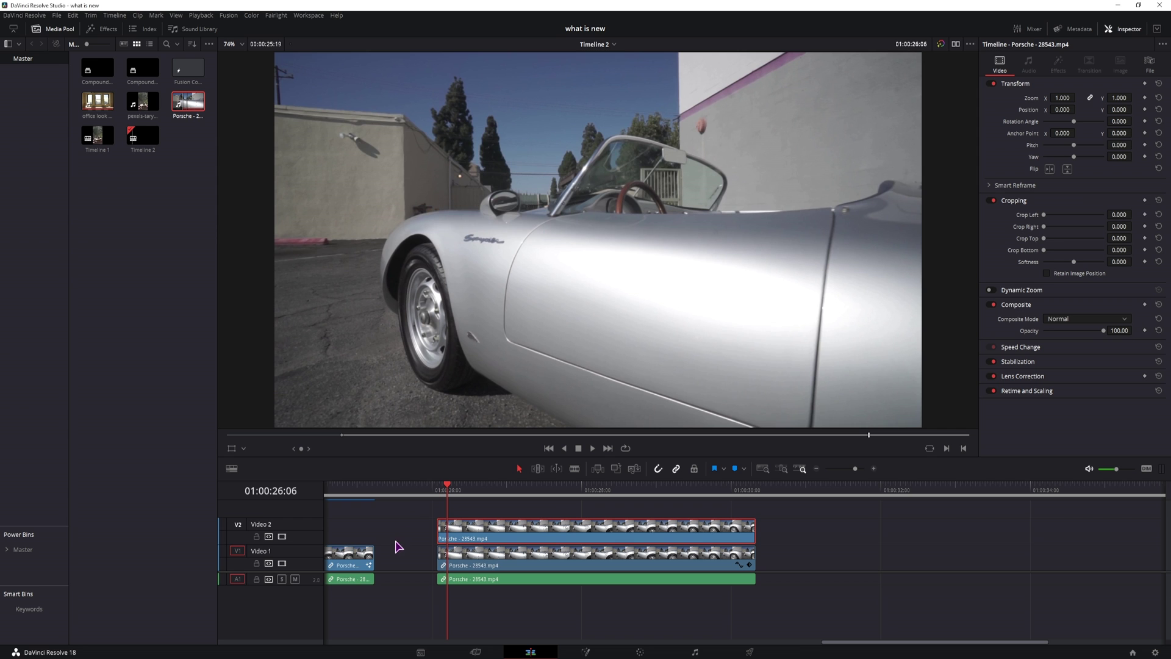
scroll(398, 546, "left", 5)
left_click(345, 490)
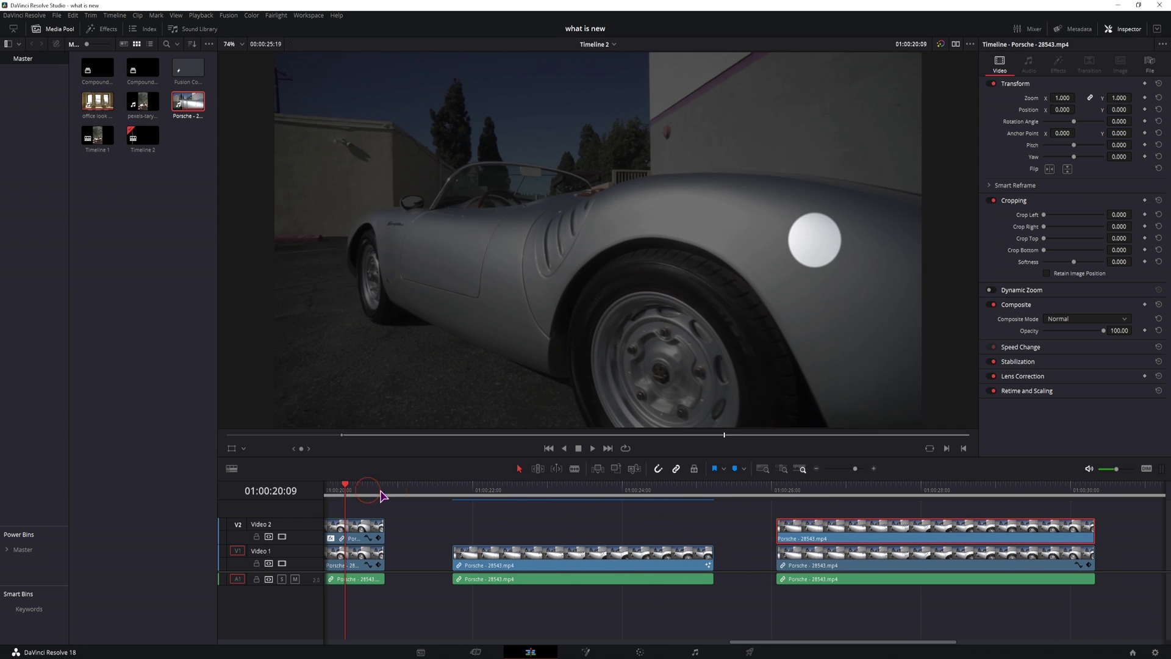
Apply the Transform effect, found by searching 'tran', to the top Porsche clip
scroll(427, 497, "right", 2)
left_click(635, 490)
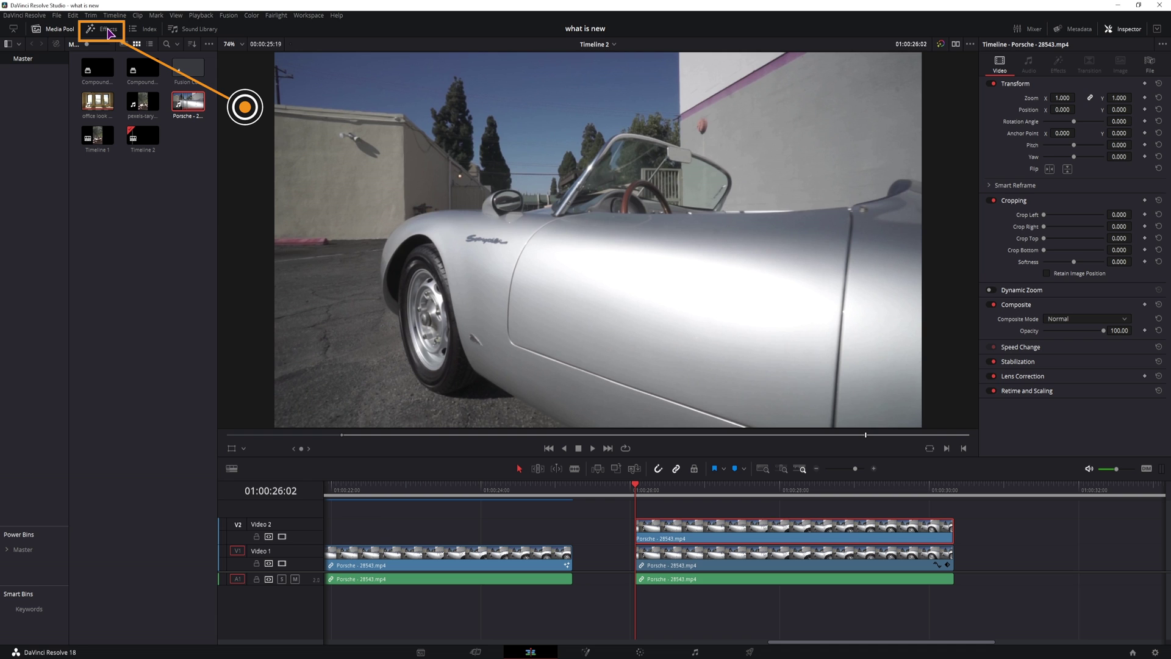
left_click(108, 30)
left_click(94, 368)
type("tran")
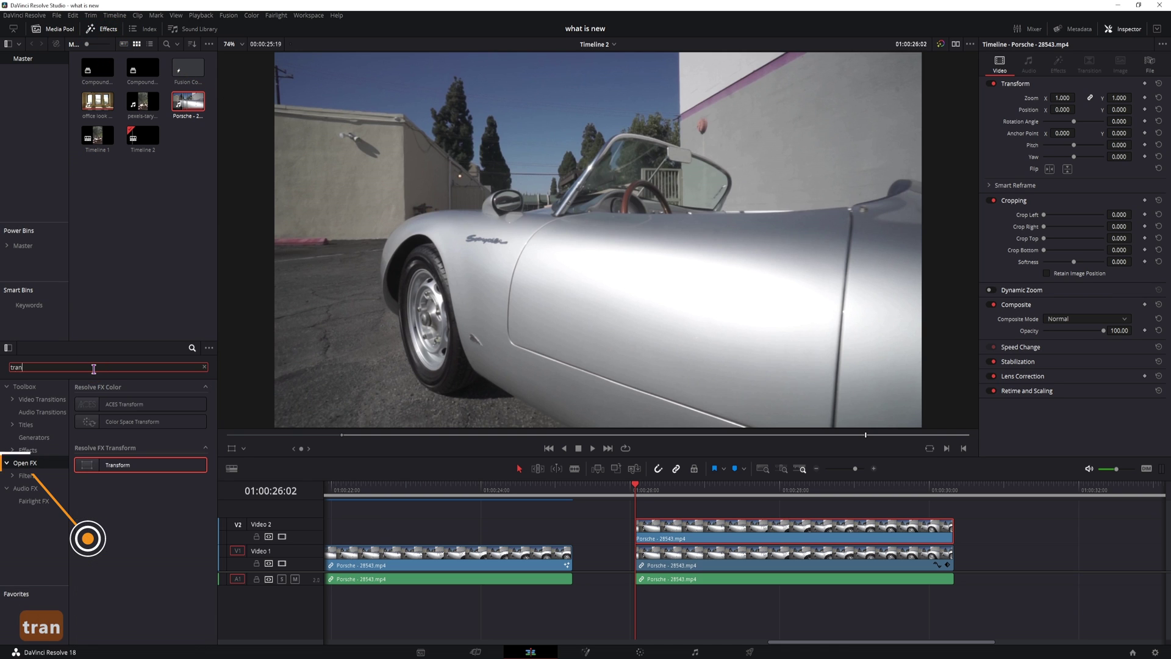
left_click_drag(116, 465, 675, 536)
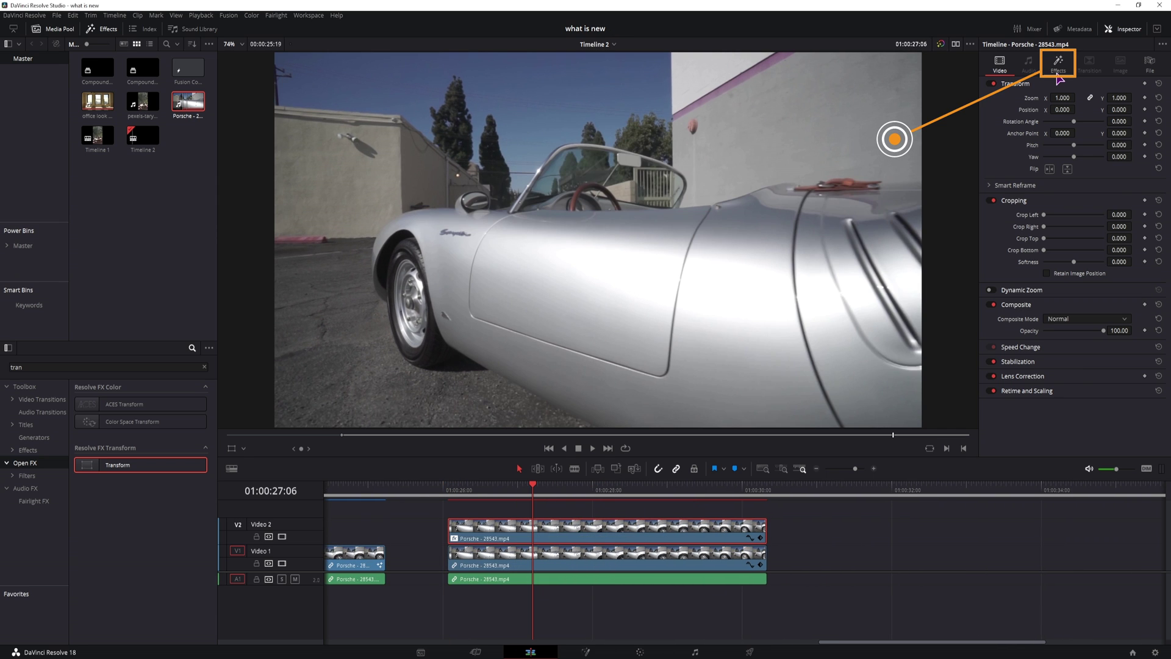
Enable Crop under the Transform effect's Image Adjustment settings, leaving control mode on Sliders
left_click(1059, 66)
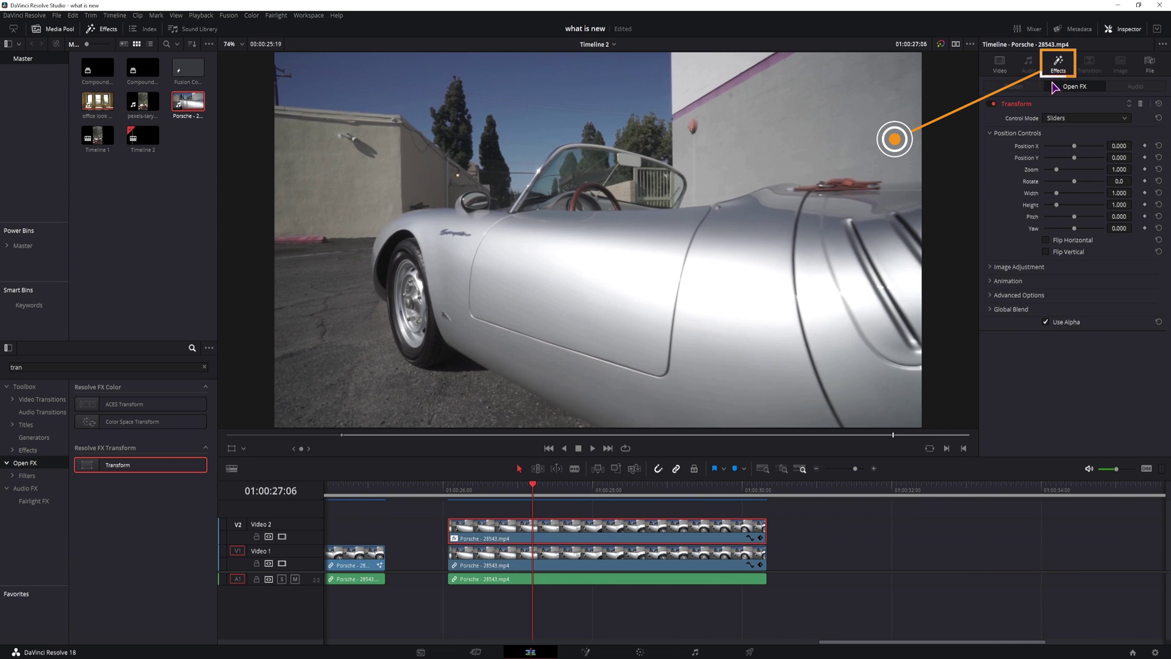
left_click(1068, 118)
left_click(1071, 151)
left_click(1073, 118)
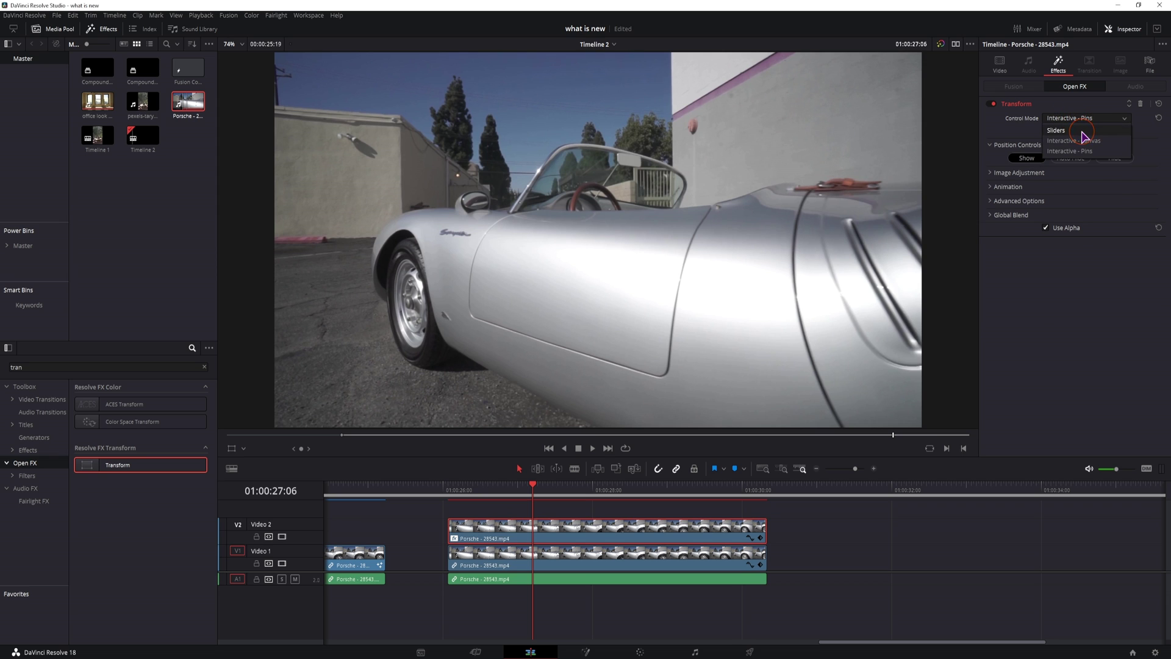
left_click(1079, 129)
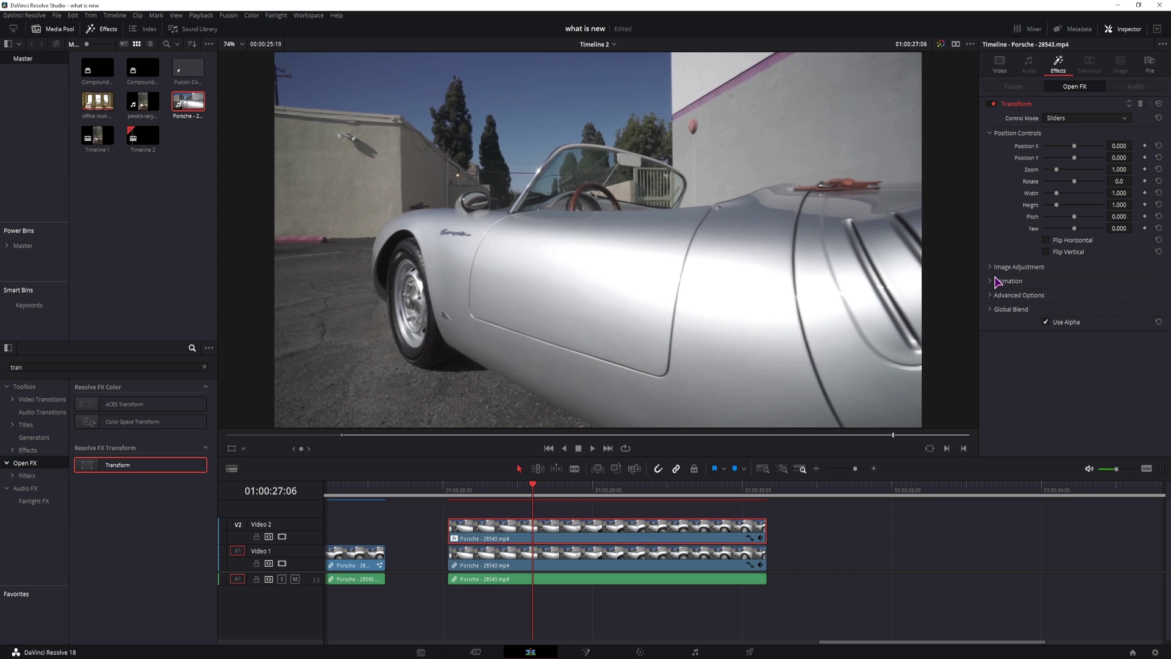
left_click(989, 268)
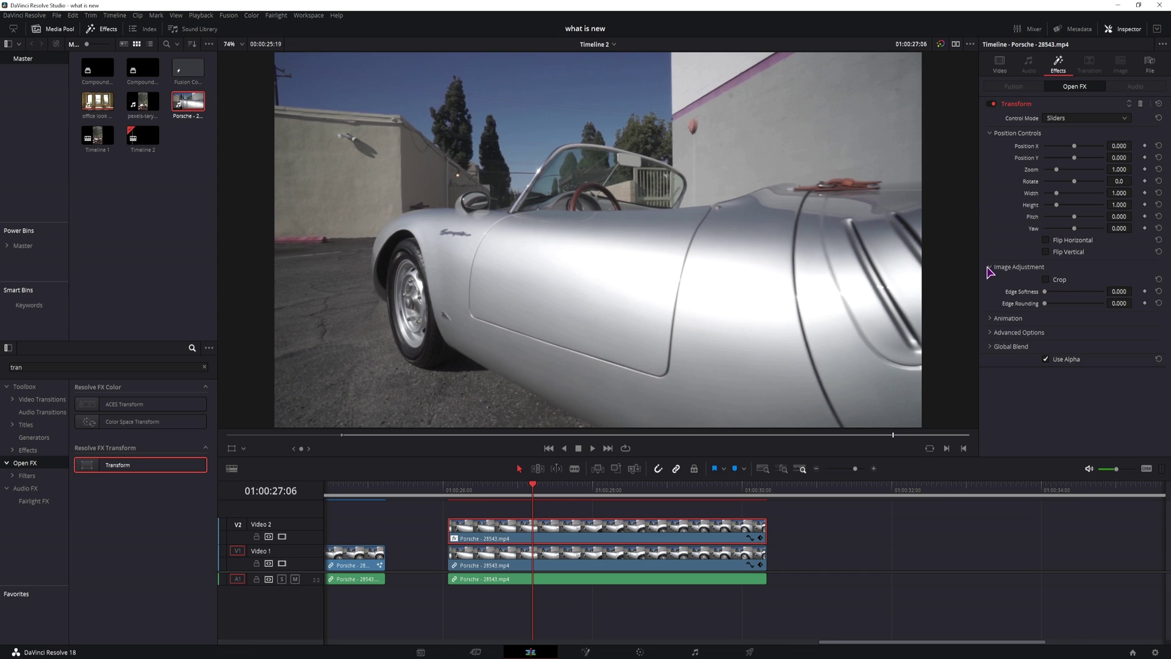
left_click(1047, 280)
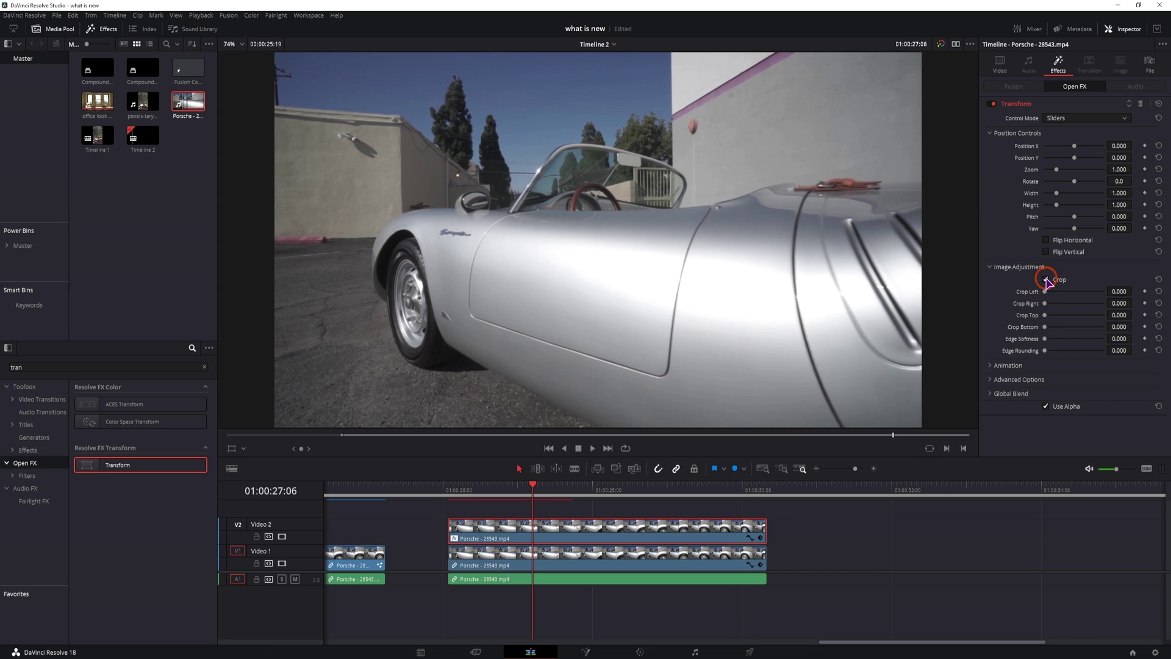
Crop a third off the left, set Edge Rounding 1.0 and Softness about 0.05, keyframe the crop, and preview
mouse_move(1045, 292)
left_mouse_down()
mouse_move(1065, 292)
mouse_move(1052, 303)
mouse_move(1068, 316)
mouse_move(1040, 329)
mouse_move(1045, 316)
left_mouse_up()
left_click_drag(1045, 350, 1118, 356)
left_click_drag(1045, 338, 1047, 340)
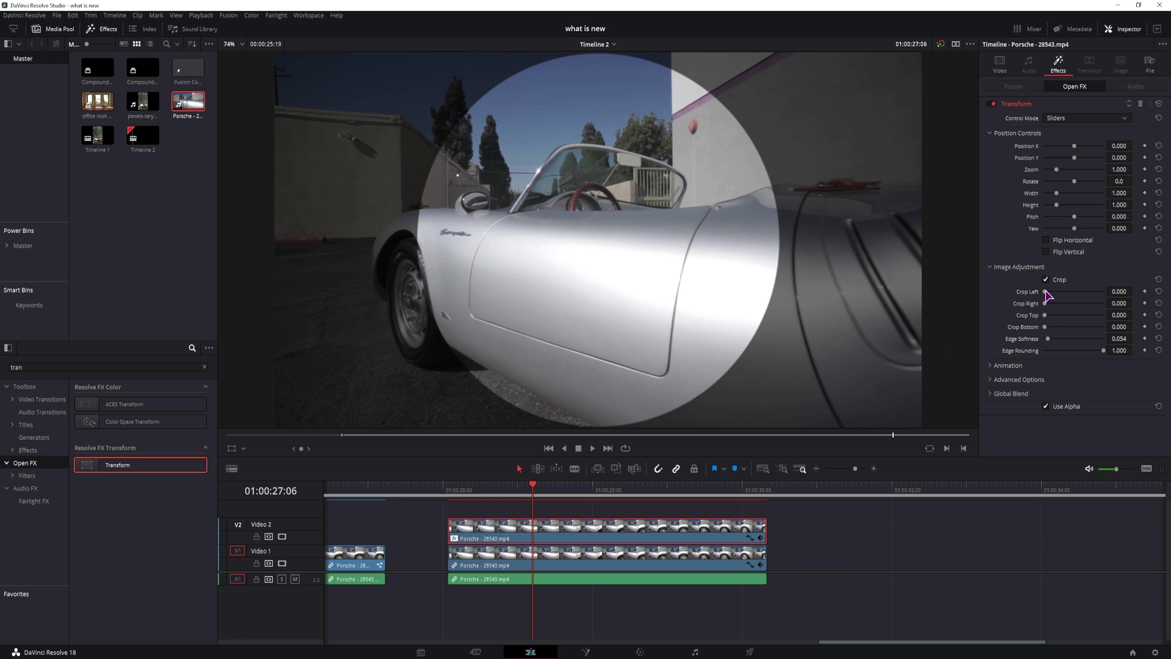
mouse_move(1046, 294)
left_mouse_down()
mouse_move(1092, 307)
mouse_move(1054, 304)
left_mouse_up()
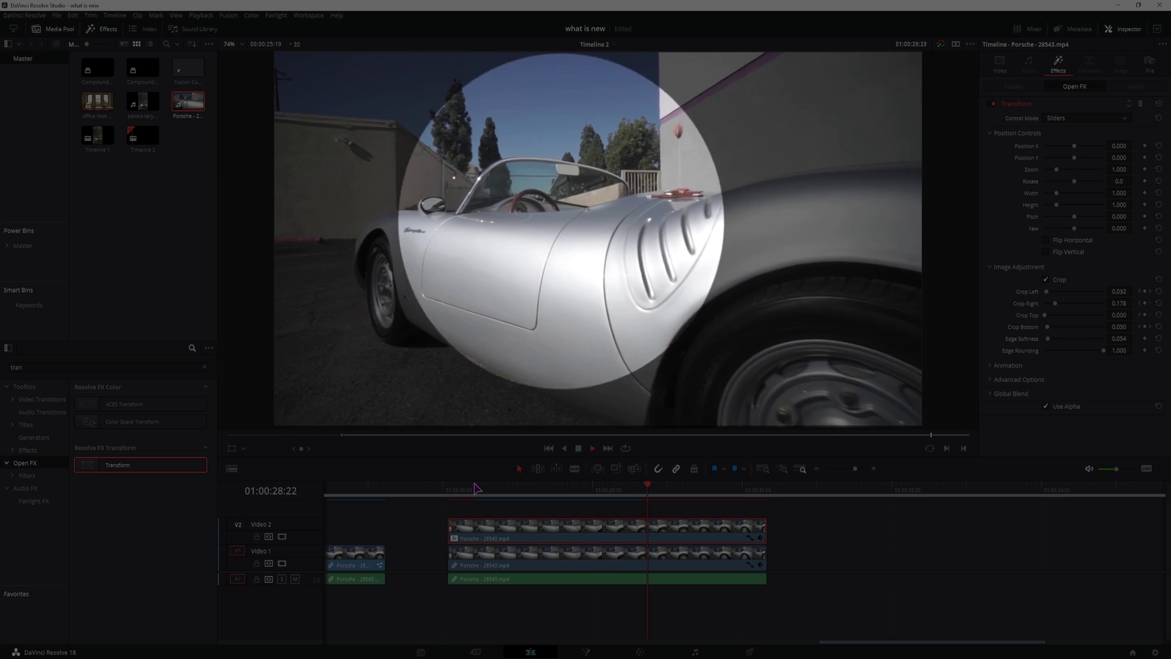
key("space")
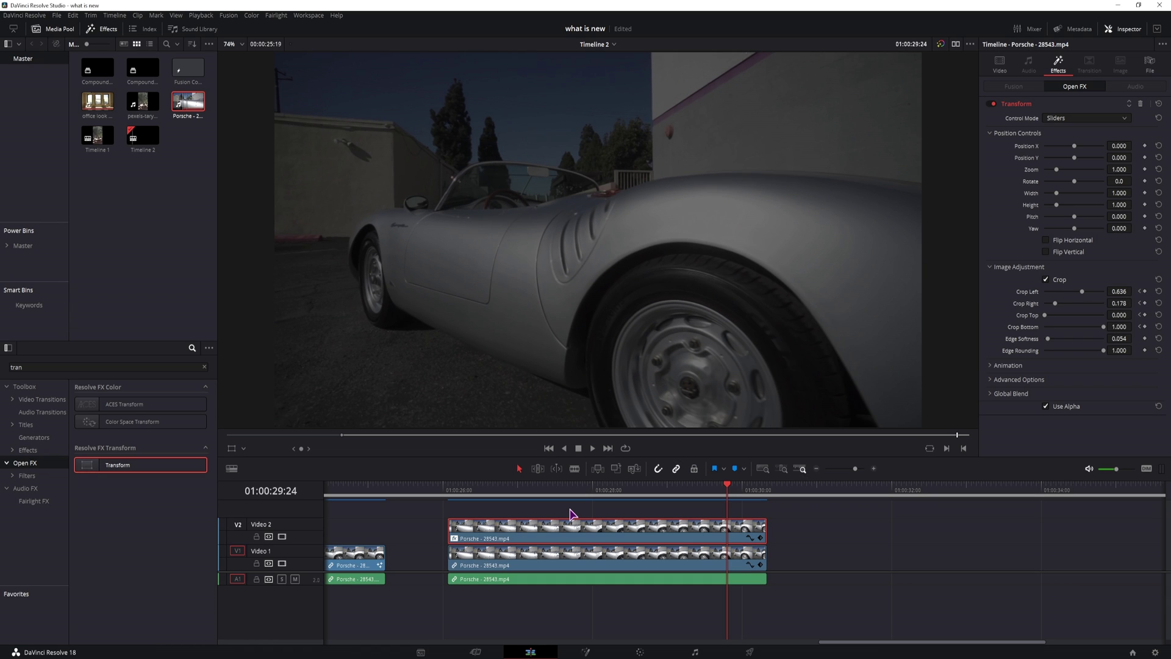
Open the V2 clip's keyframe curve editor and show the Crop Right and Crop Bottom curves
left_click(750, 537)
scroll(610, 543, "down", 11)
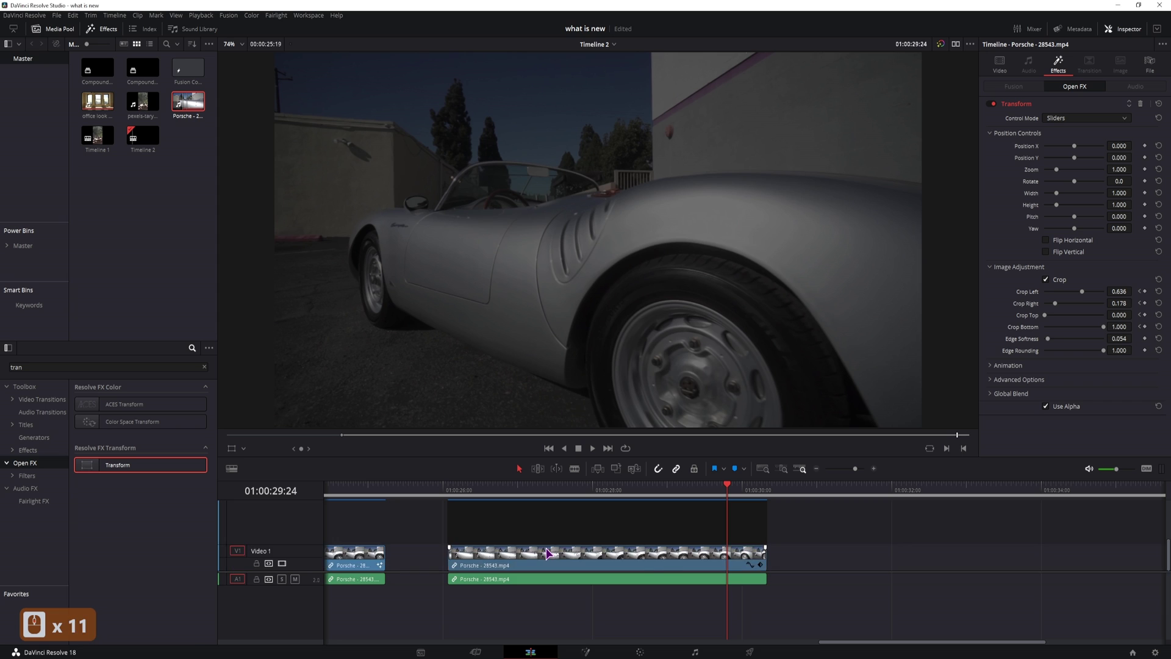
scroll(549, 551, "up", 7)
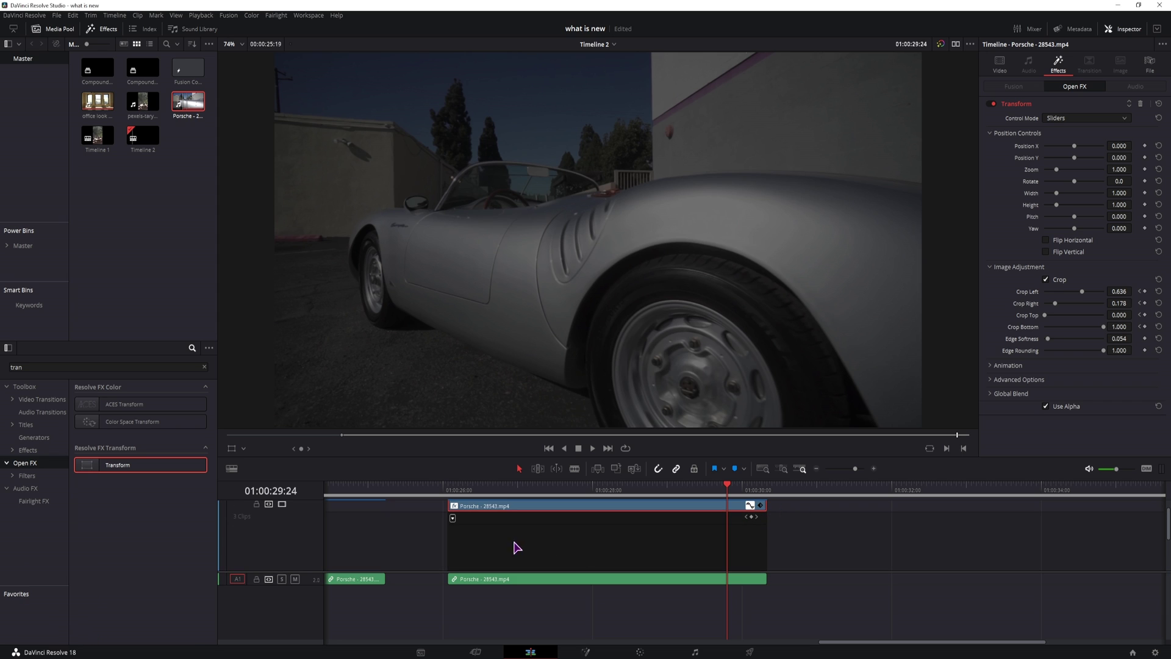
left_click(453, 519)
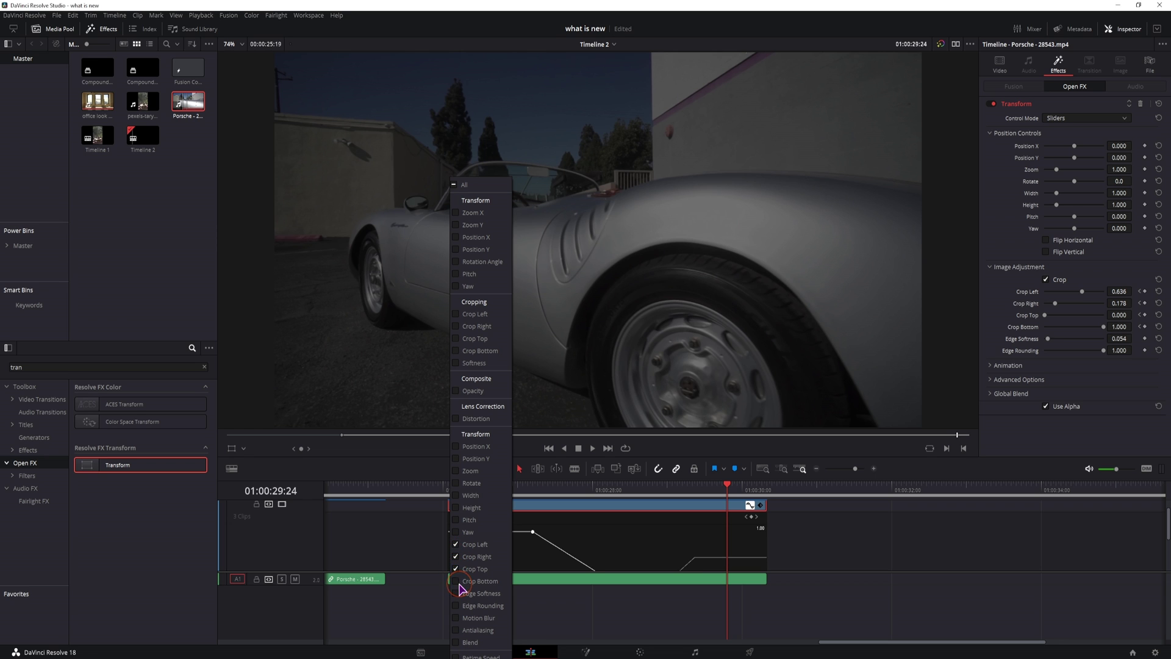
mouse_move(699, 550)
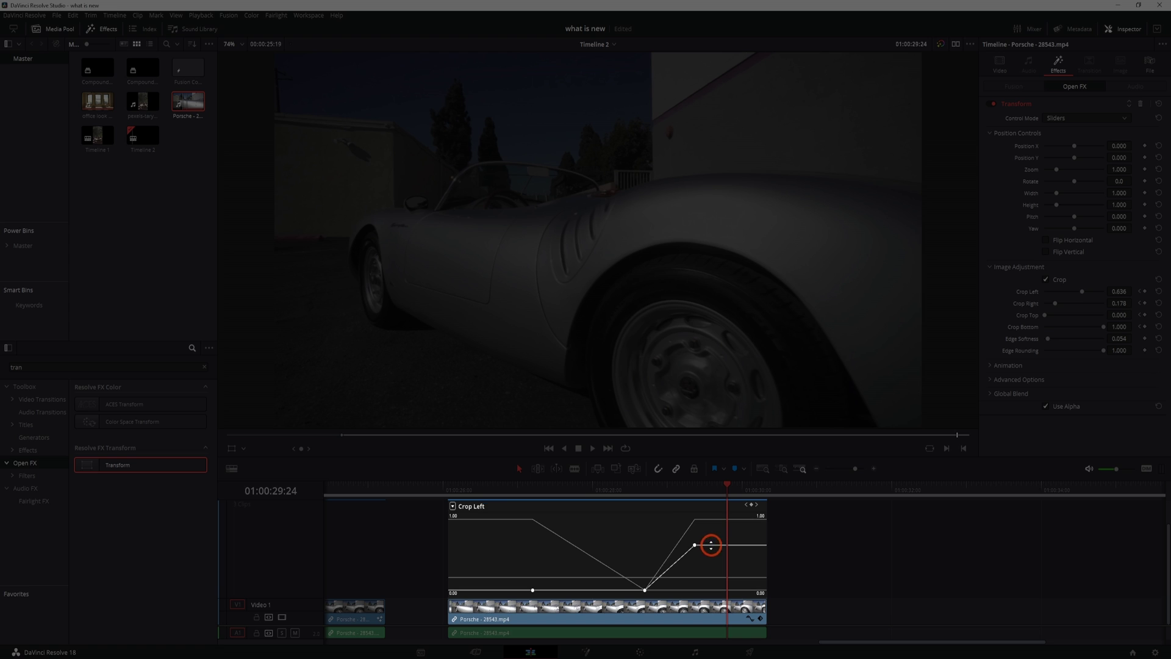
left_click(705, 577)
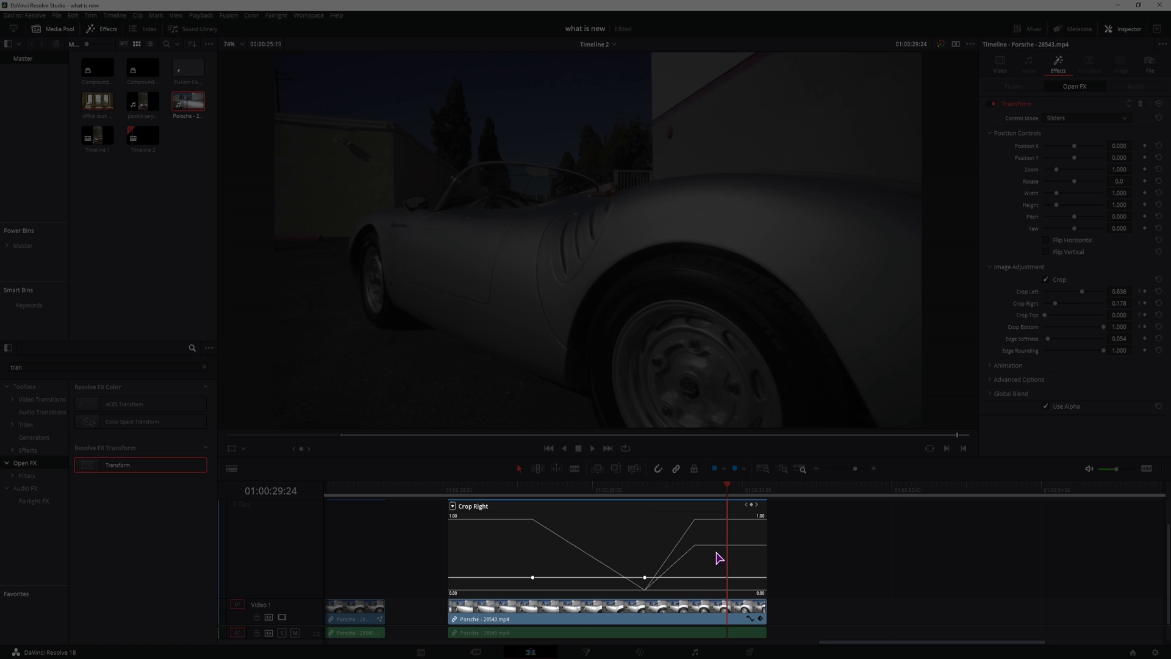
mouse_move(584, 578)
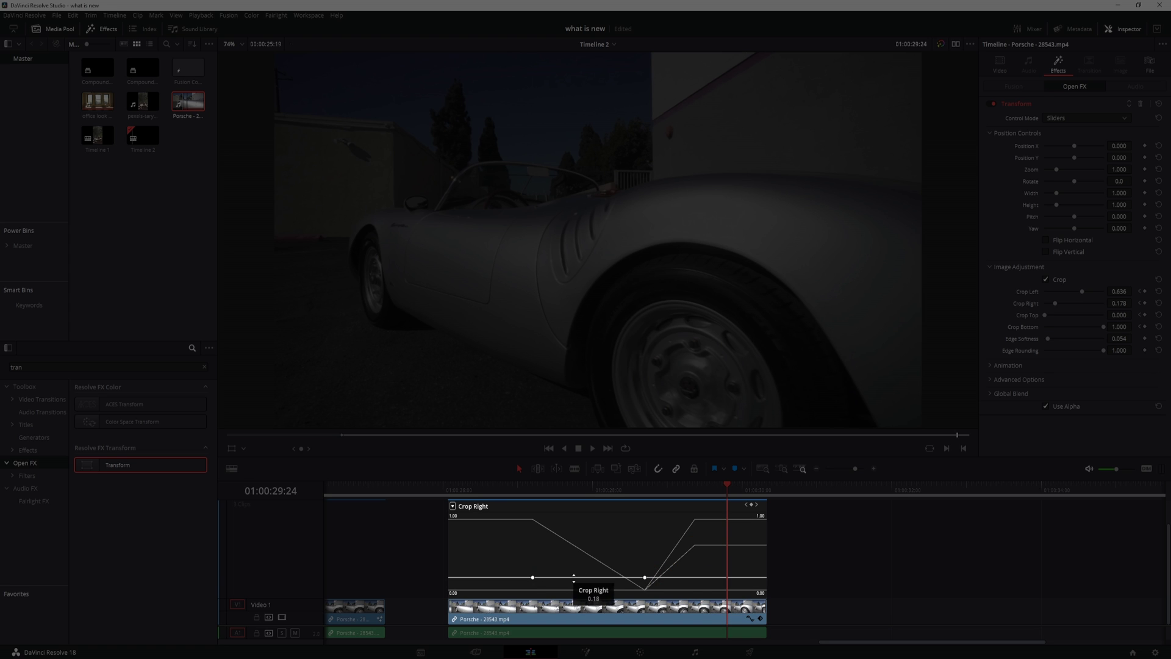
left_click(694, 519)
Move the Crop Bottom keyframe later and lower the Crop Left keyframe to 0.533
left_click(695, 519)
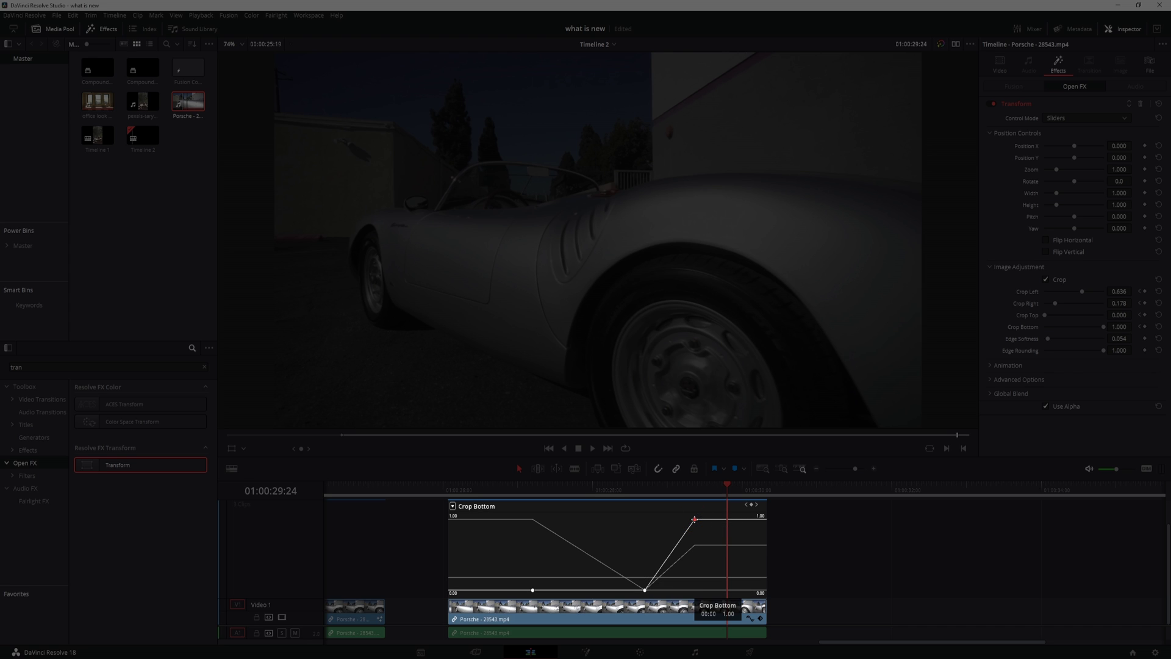
left_click_drag(694, 519, 675, 553)
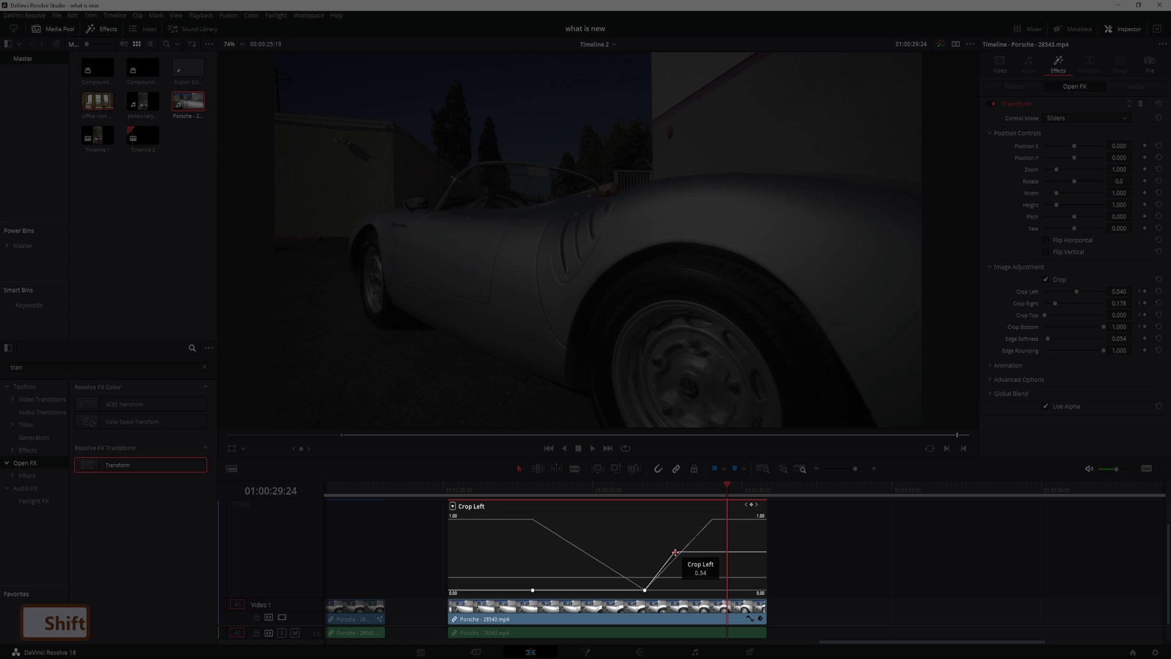
left_click(675, 552, "shift")
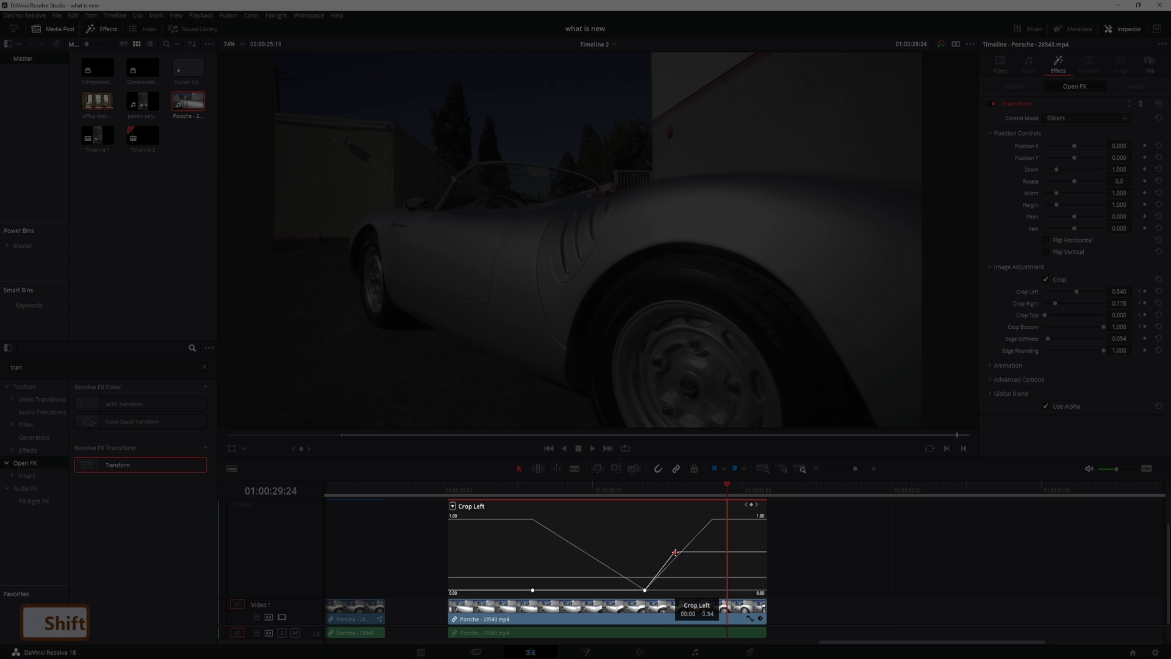
mouse_move(675, 552)
left_mouse_down()
mouse_move(652, 551)
mouse_move(658, 583)
mouse_move(658, 540)
mouse_move(635, 550)
mouse_move(683, 551)
mouse_move(619, 555)
mouse_move(701, 552)
mouse_move(665, 555)
mouse_move(667, 517)
mouse_move(675, 544)
left_mouse_up()
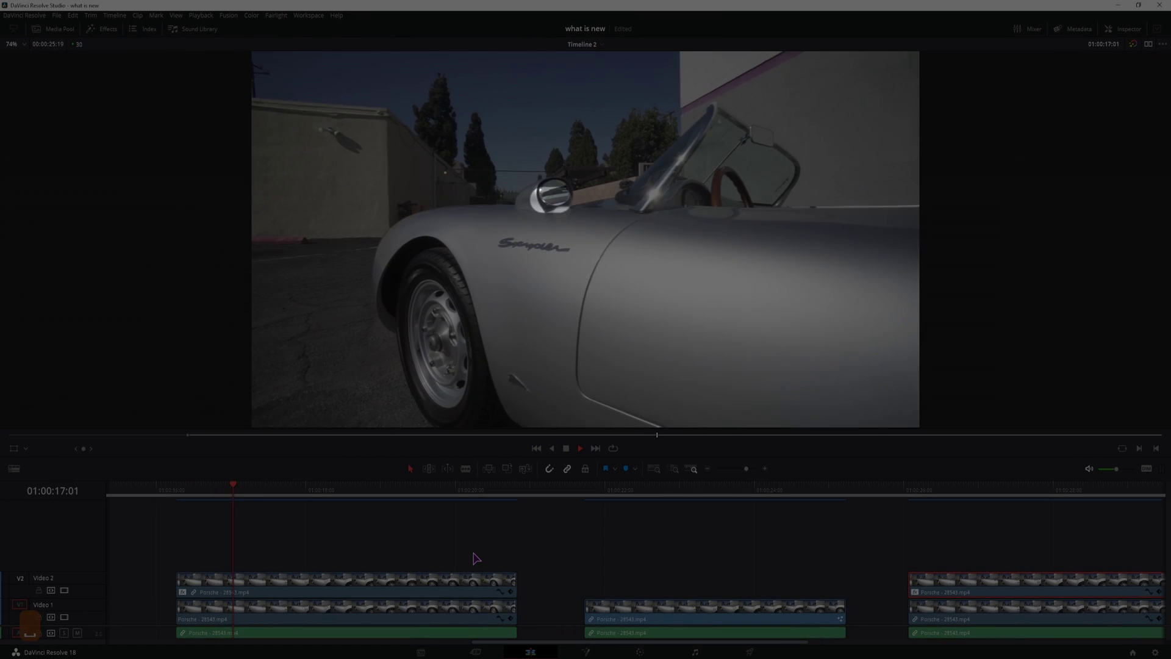